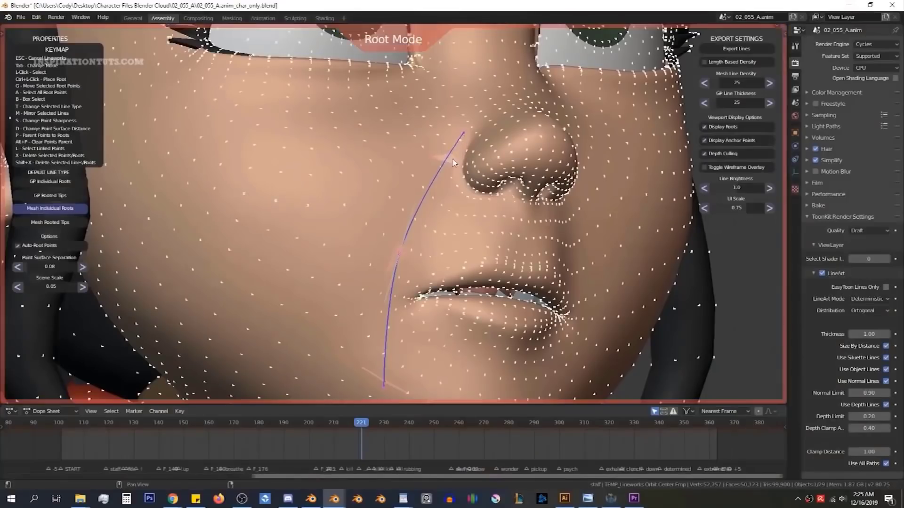
- In ToonKit Line Mode, draw ink lines along the cheek crease and under the eyes
key("Tab")
scroll(437, 116, "down", 3)
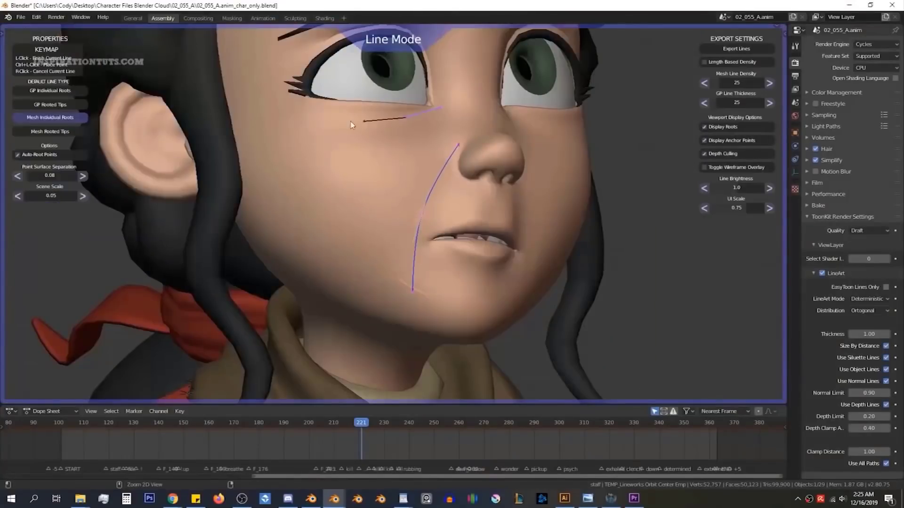
middle_click_drag(298, 113, 436, 182, "shift")
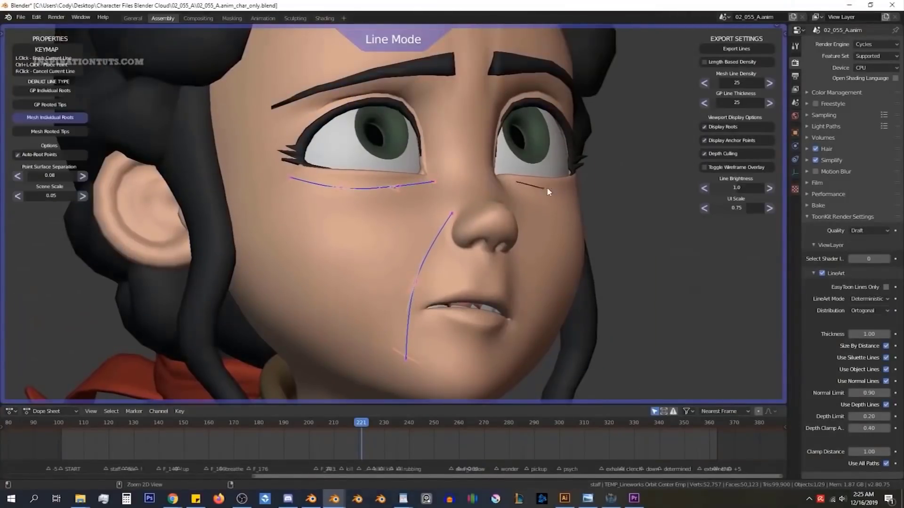
left_click(571, 191)
key("KP_1")
scroll(403, 157, "up", 3)
scroll(403, 156, "up", 3)
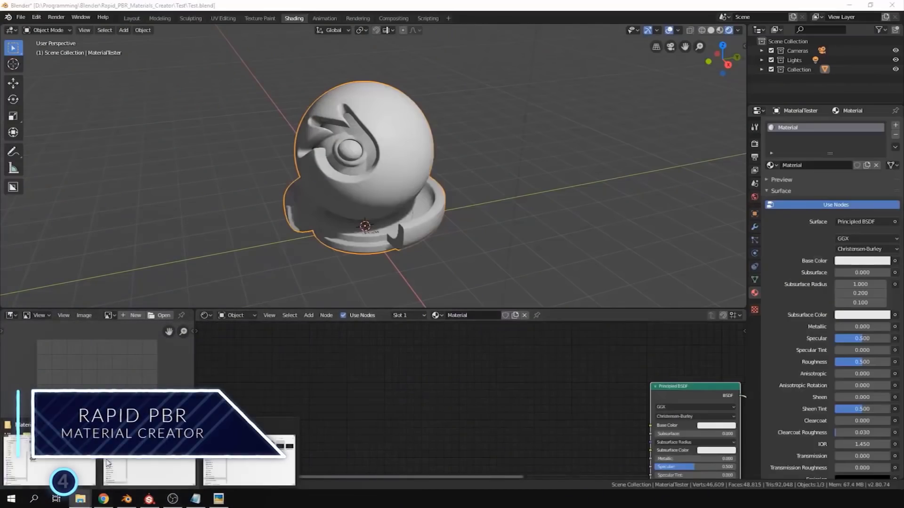
- Drag the Material_1 color and remaining texture images into the Shader Editor to build the material
left_click(73, 463)
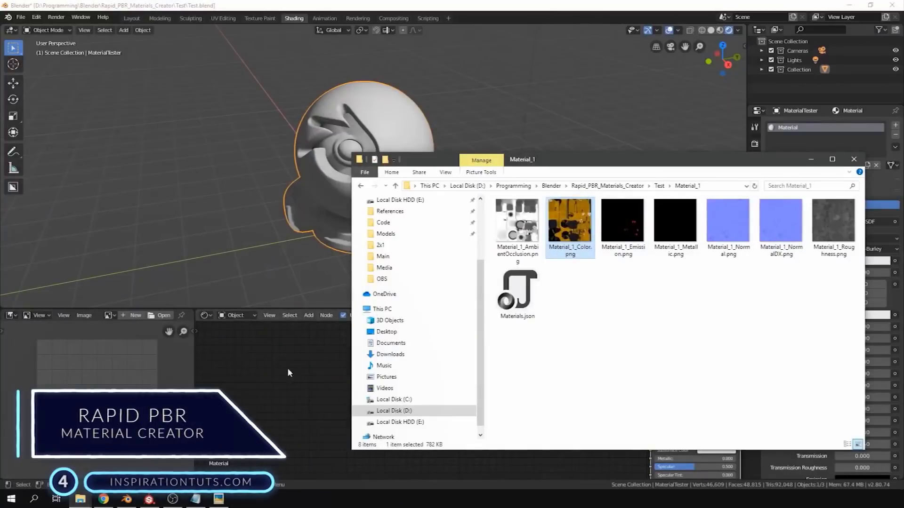
left_click_drag(306, 381, 427, 361)
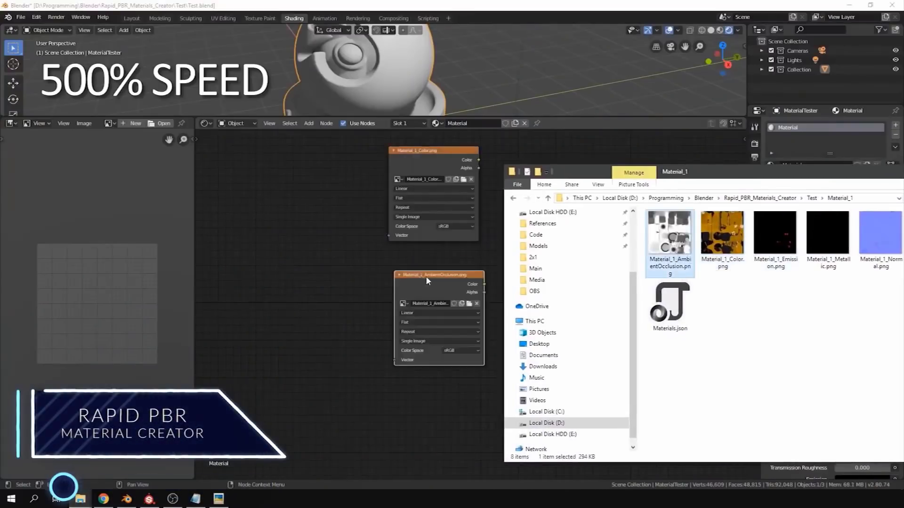
left_click_drag(685, 211, 438, 290)
- Orbit the textured sphere, then hide Material_1 in Substance Painter to reveal the orange material
mouse_move(355, 178)
middle_mouse_down()
mouse_move(536, 158)
mouse_move(382, 197)
mouse_move(330, 175)
mouse_move(383, 186)
middle_mouse_up()
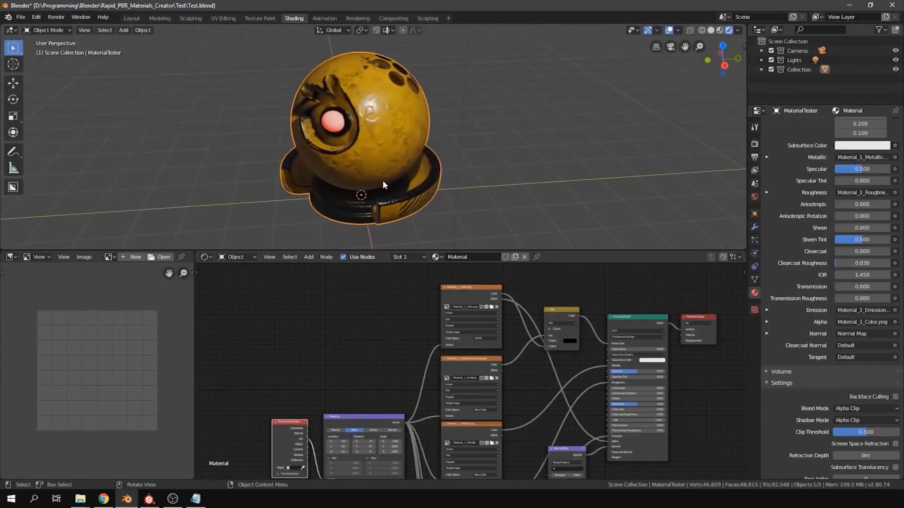
scroll(842, 274, "up", 5)
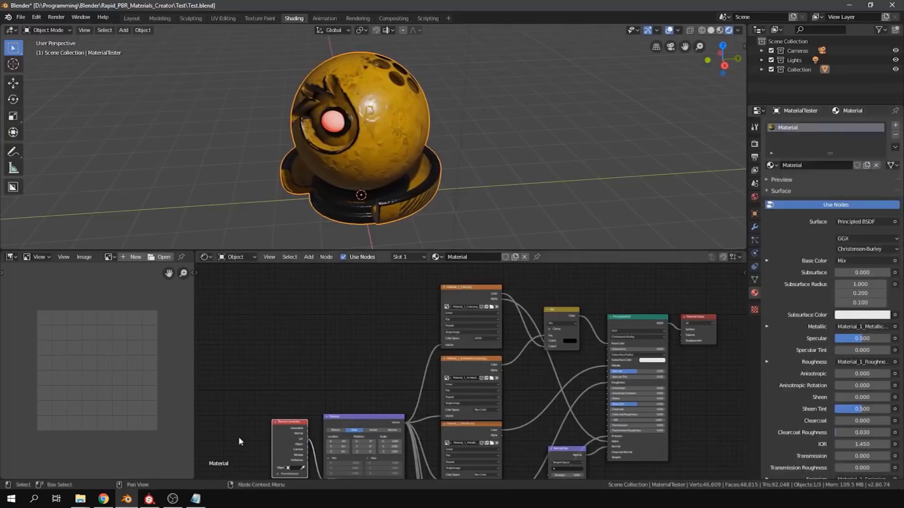
left_click(153, 500)
left_click(689, 66)
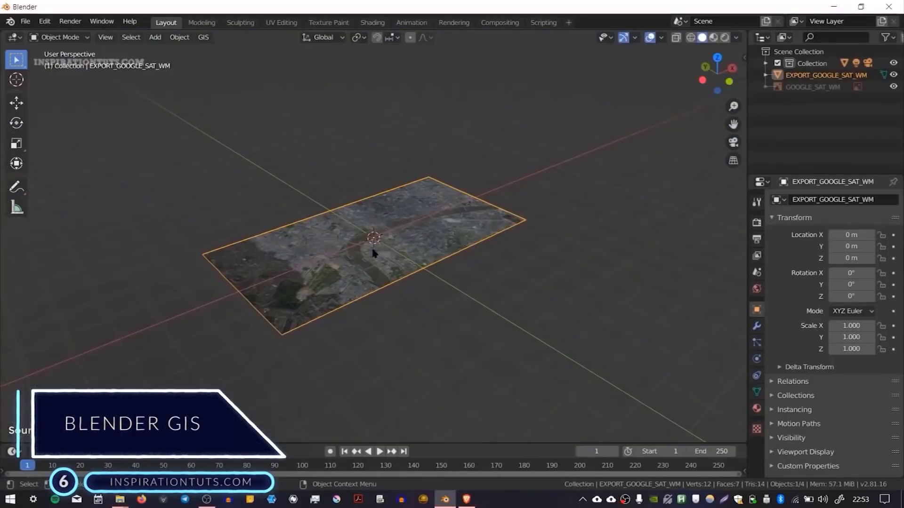
- Select the building and highway Areas objects in the Outliner and orbit the 3D city
mouse_move(369, 252)
middle_mouse_down("ctrl")
mouse_move(404, 151)
mouse_move(387, 232)
mouse_move(481, 209)
mouse_move(439, 201)
mouse_move(359, 224)
mouse_move(398, 233)
middle_mouse_up("ctrl")
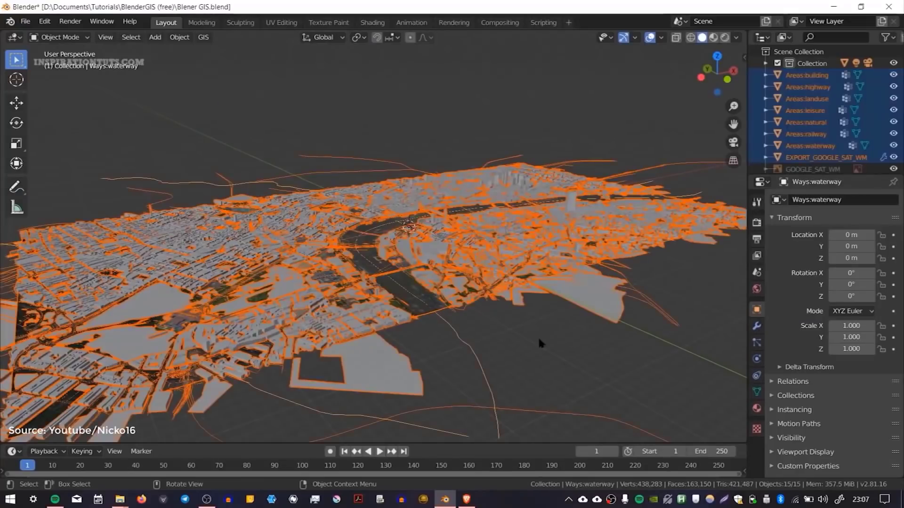
left_click(812, 75)
left_click(811, 87)
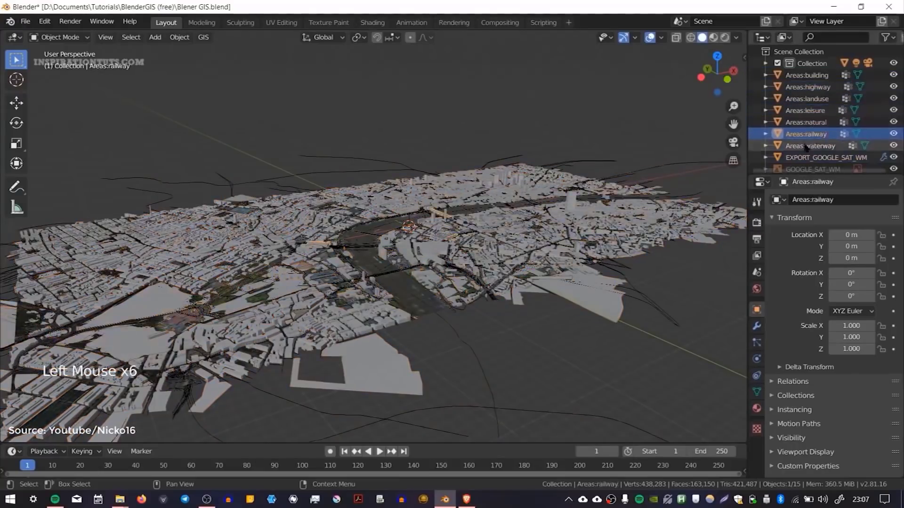
middle_click_drag(671, 177, 657, 173)
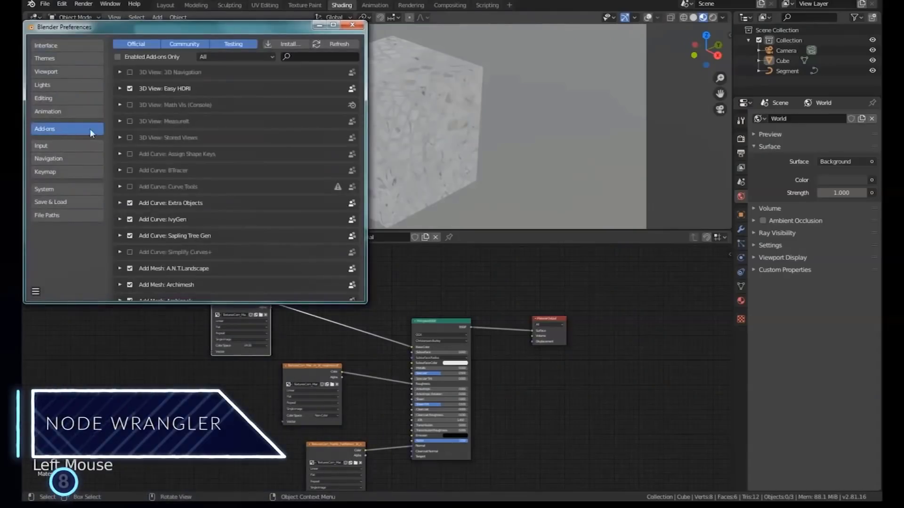
type("no")
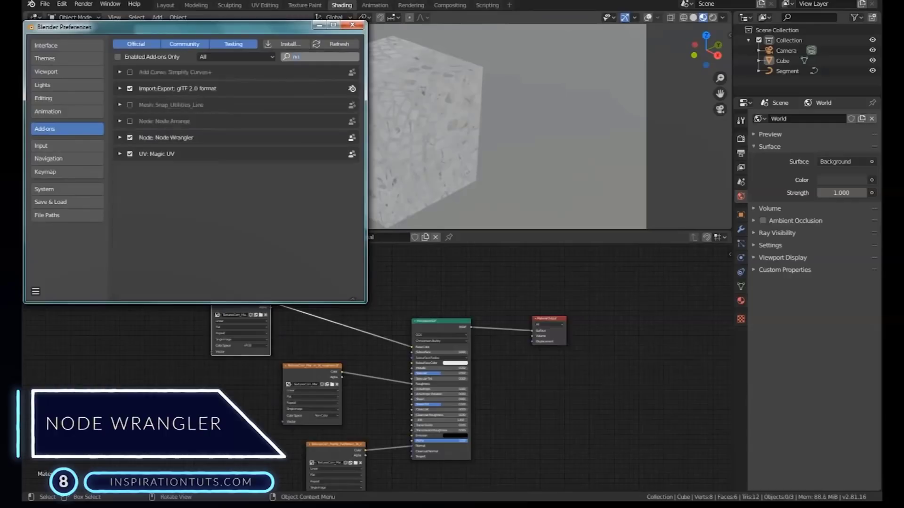
type("de")
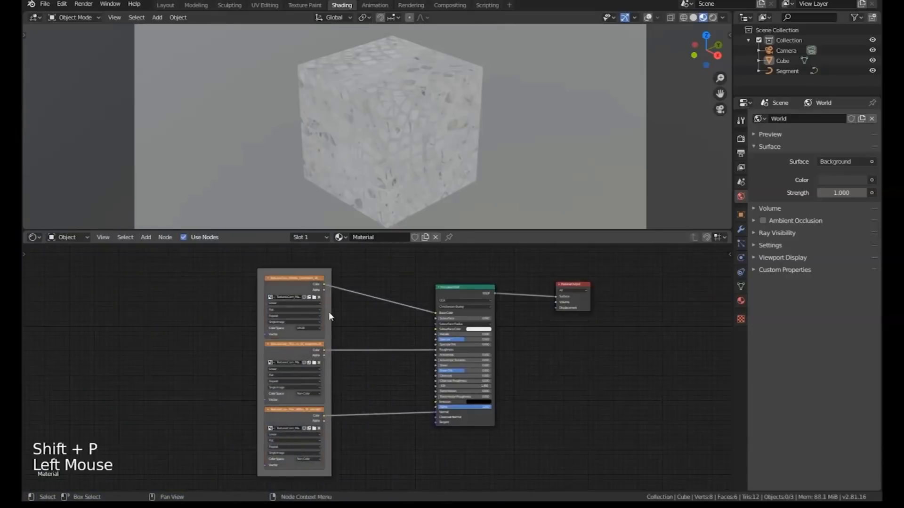
- Move the framed image texture nodes with G, then remove the frame
key("g")
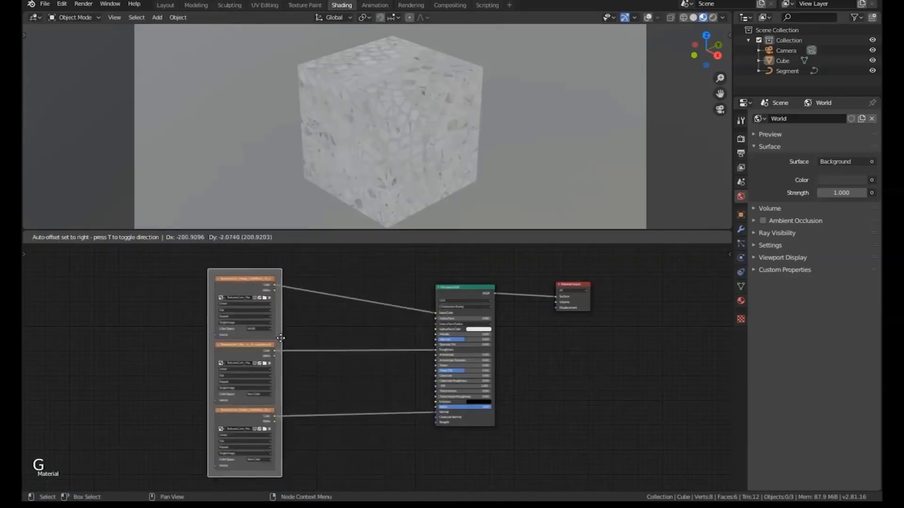
scroll(339, 354, "up", 1)
left_click(275, 357)
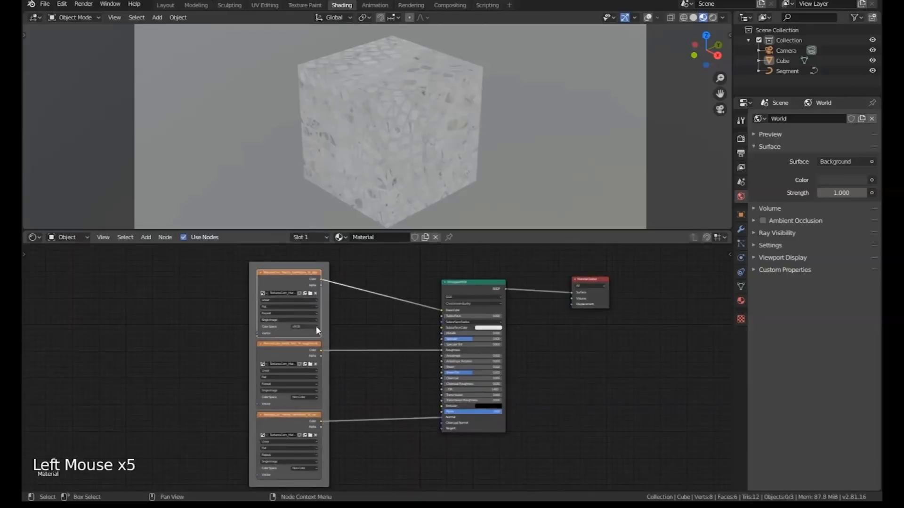
key("g")
key("Escape")
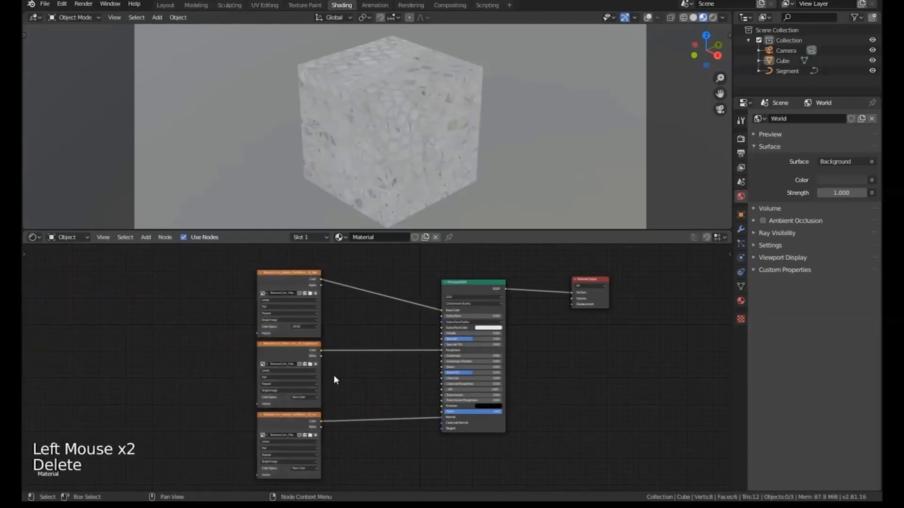
- Preview two textures directly on the cube, then restore the full material
left_click(304, 370, "ctrl+shift")
middle_click_drag(303, 371, 304, 346)
left_click(280, 389, "ctrl+shift")
middle_click_drag(280, 389, 264, 417)
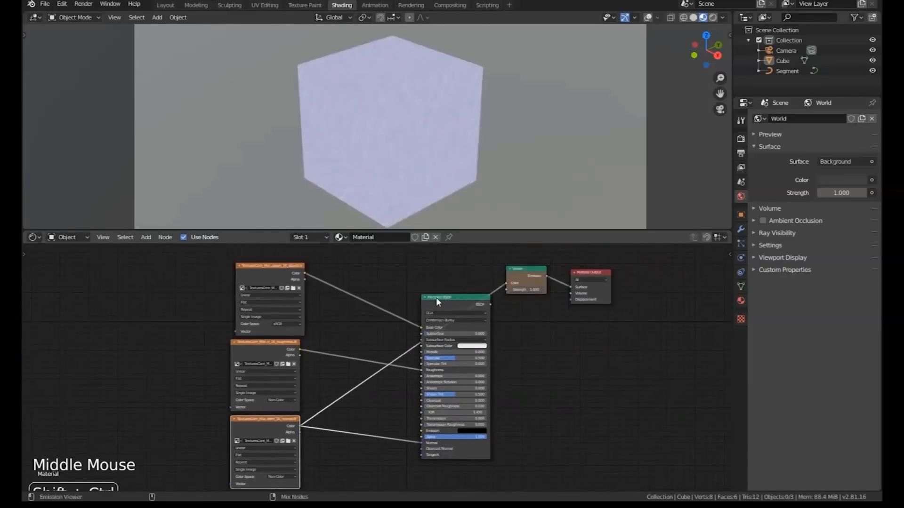
left_click(436, 297, "ctrl+shift")
scroll(507, 299, "up", 3)
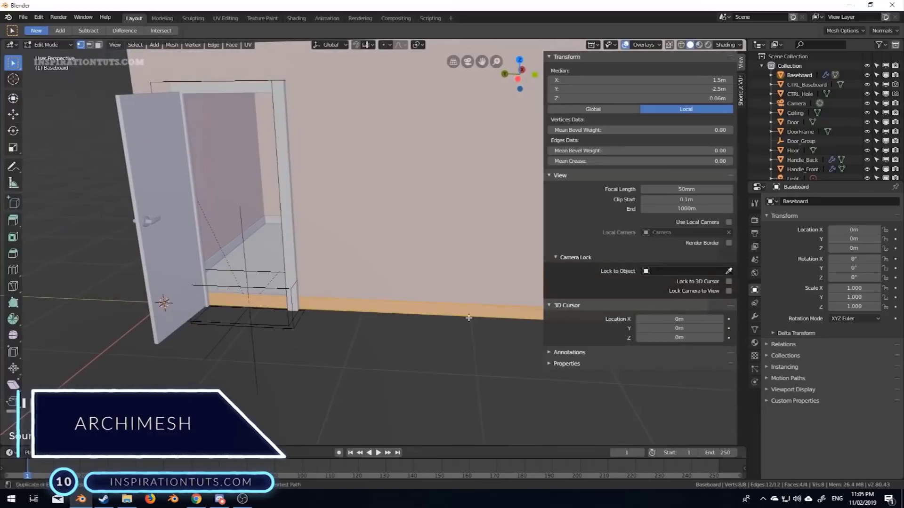
- Confirm the baseboard edge slide and place the large rail window on the wall
left_click(343, 318)
right_click(354, 282)
left_click(382, 307)
middle_click_drag(382, 306, 397, 335)
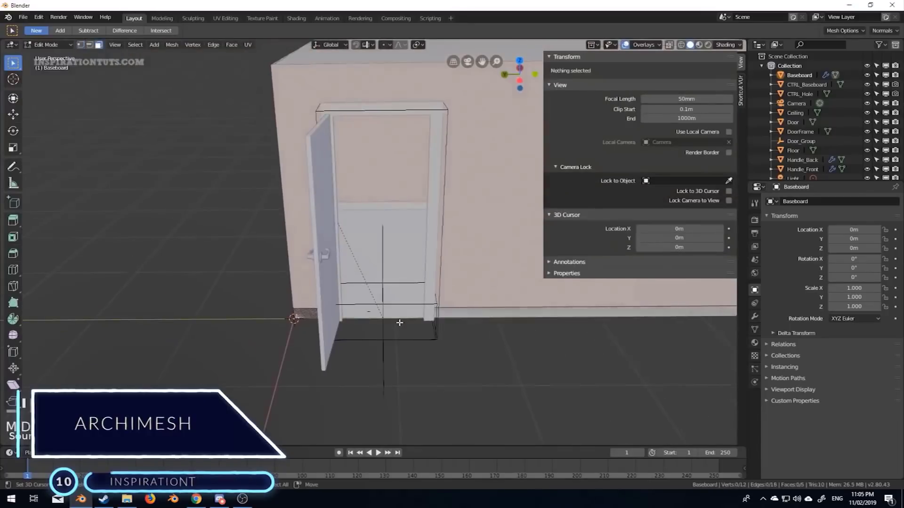
scroll(397, 335, "up", 2)
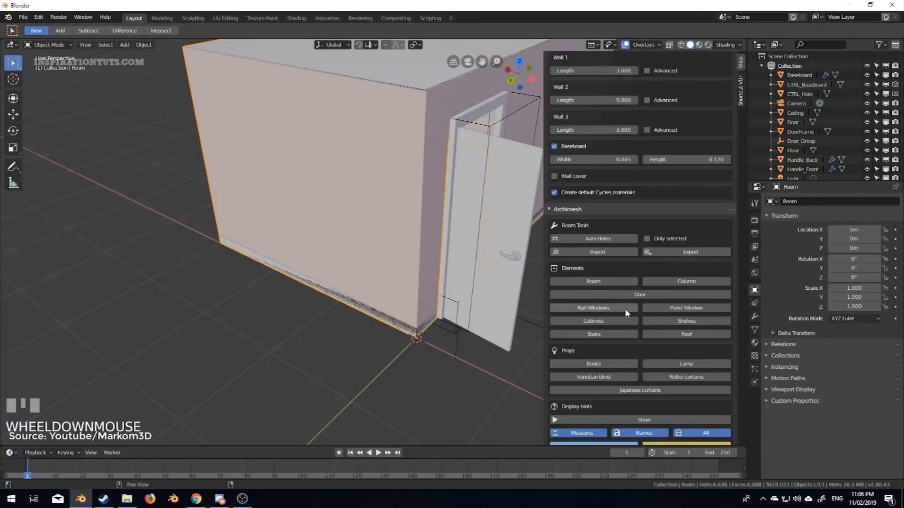
left_click(448, 305)
scroll(599, 384, "up", 5)
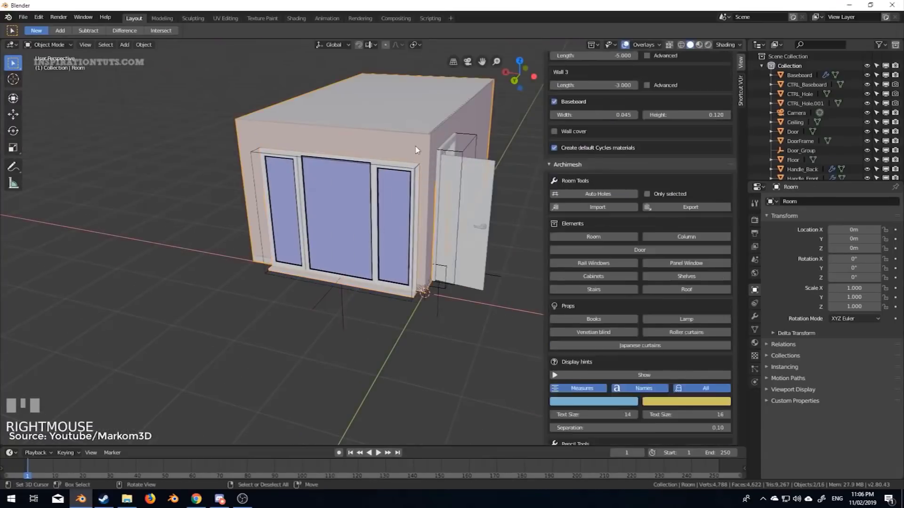
middle_click_drag(395, 296, 405, 304)
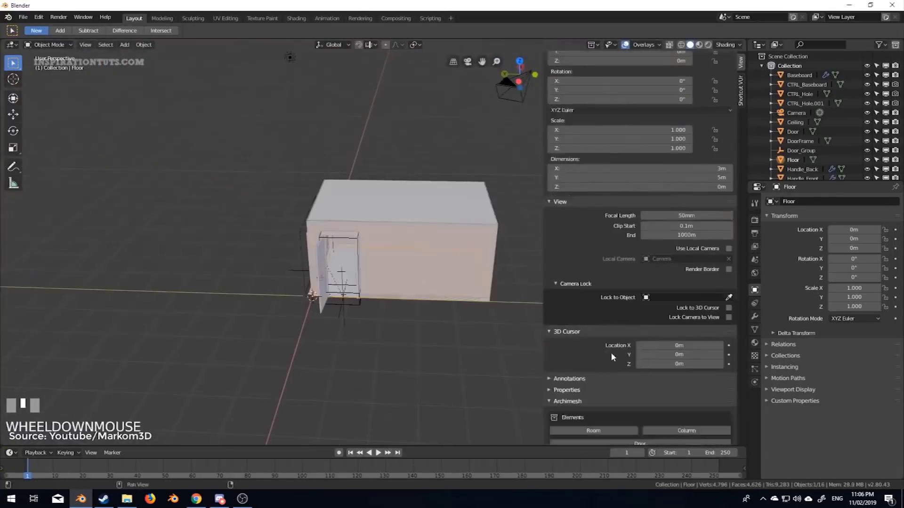
scroll(611, 352, "down", 2)
- Add a smaller window beside the door and slide it along the wall
left_click(593, 389)
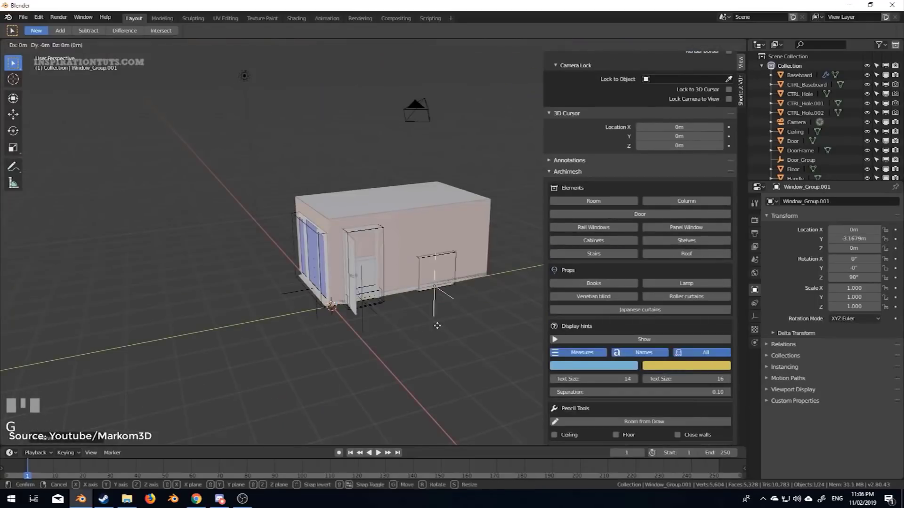
left_click(436, 325)
scroll(425, 343, "up", 5)
left_click(436, 333)
middle_click_drag(444, 306, 368, 182)
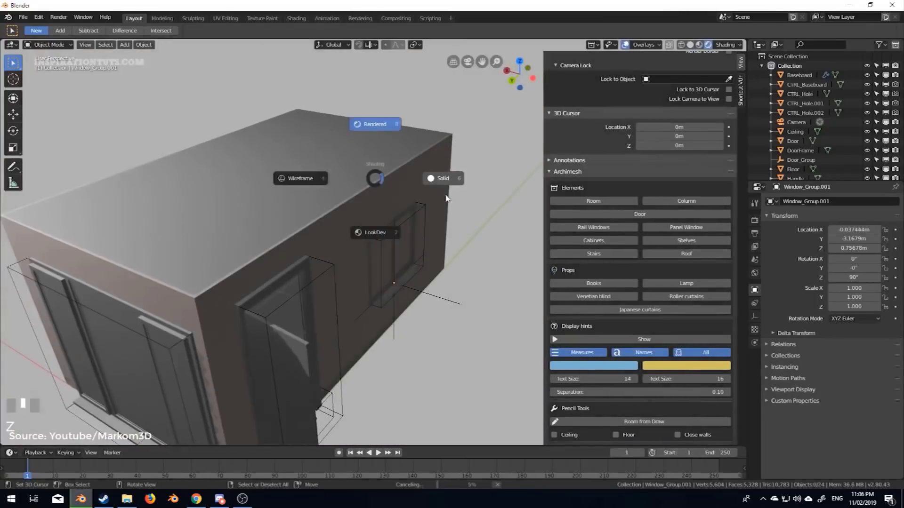
right_click(348, 339)
scroll(571, 311, "down", 5)
right_click(385, 272)
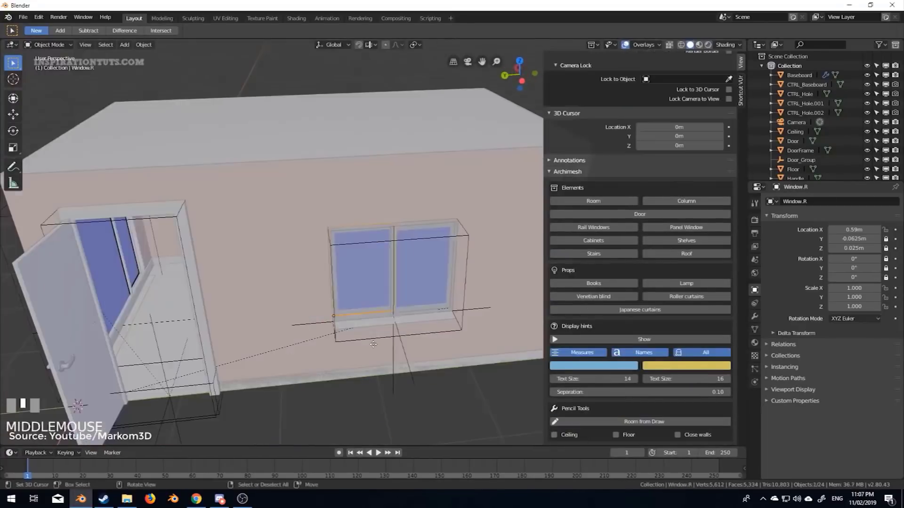
middle_click_drag(385, 272, 462, 302)
scroll(463, 302, "down", 5)
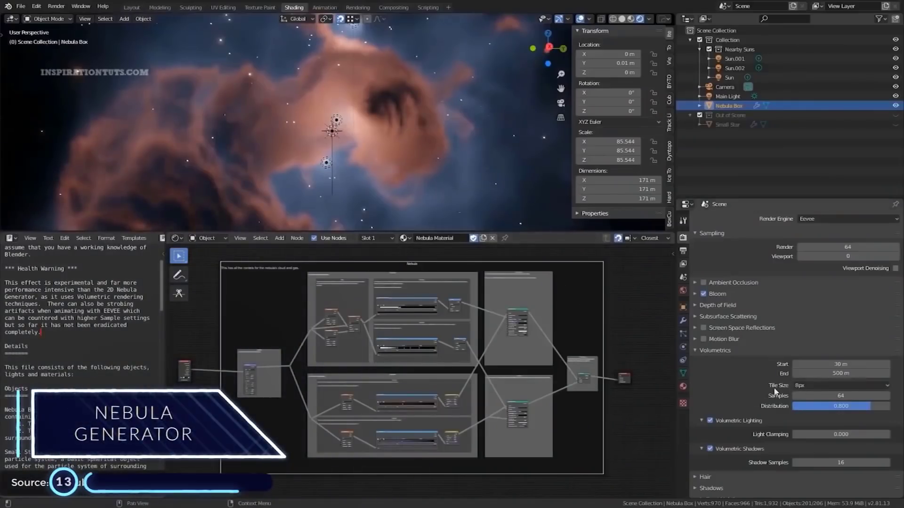
- Try the volumetric Tile Size options, keep 8px, and orbit around the nebula
left_click(825, 387)
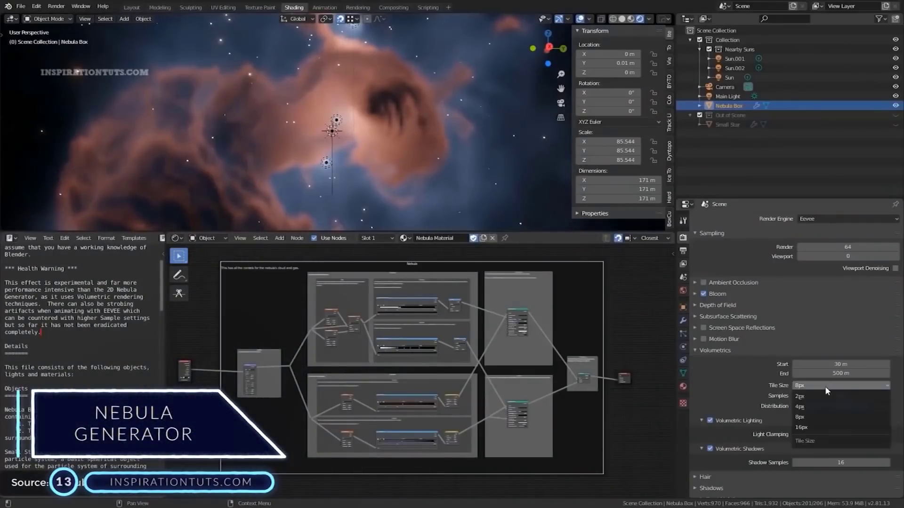
left_click(817, 382)
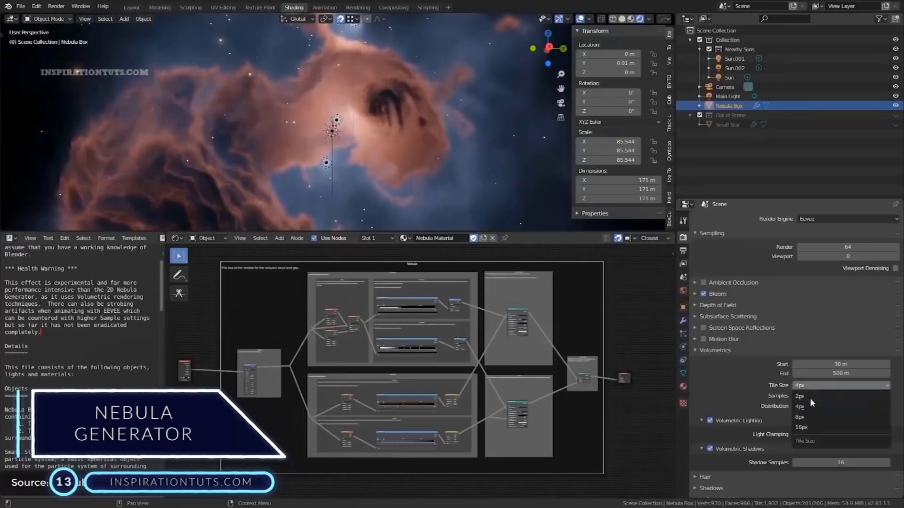
left_click(803, 419)
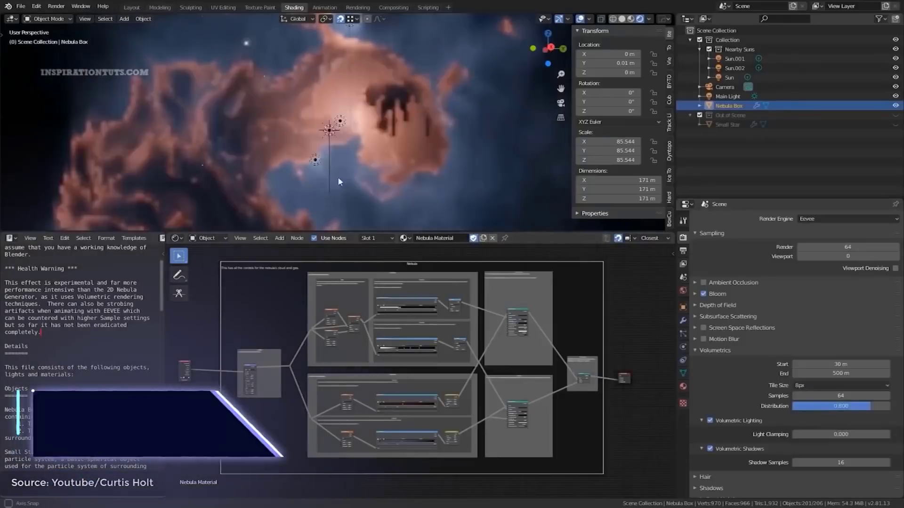
middle_click_drag(328, 179, 329, 185)
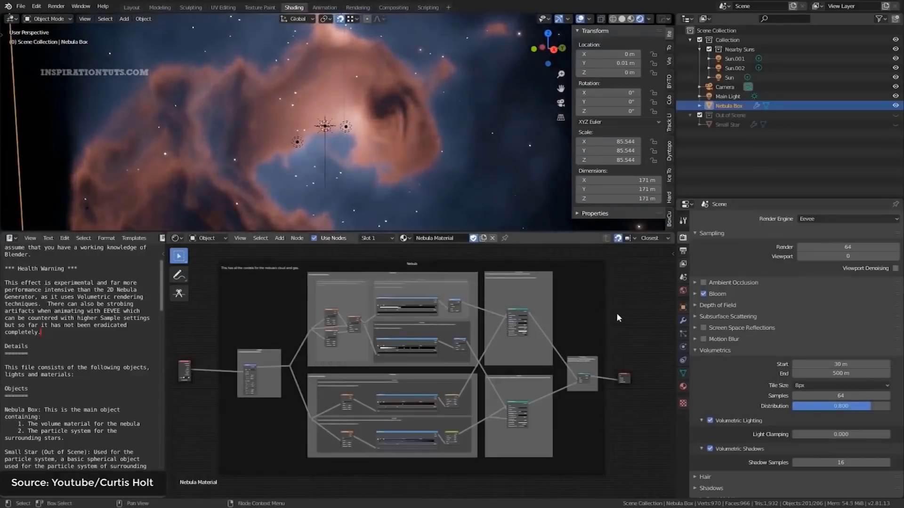
scroll(432, 303, "up", 1, "ctrl")
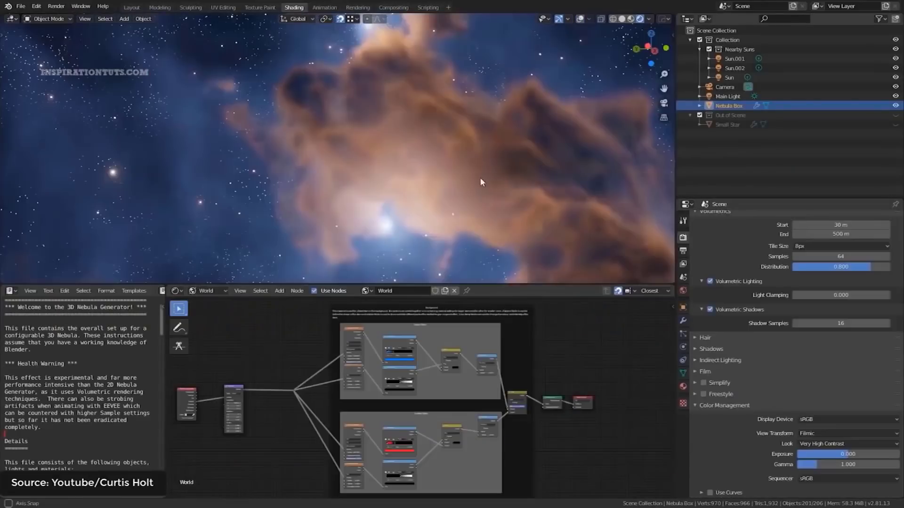
mouse_move(480, 178)
middle_mouse_down()
mouse_move(458, 183)
mouse_move(476, 183)
middle_mouse_up()
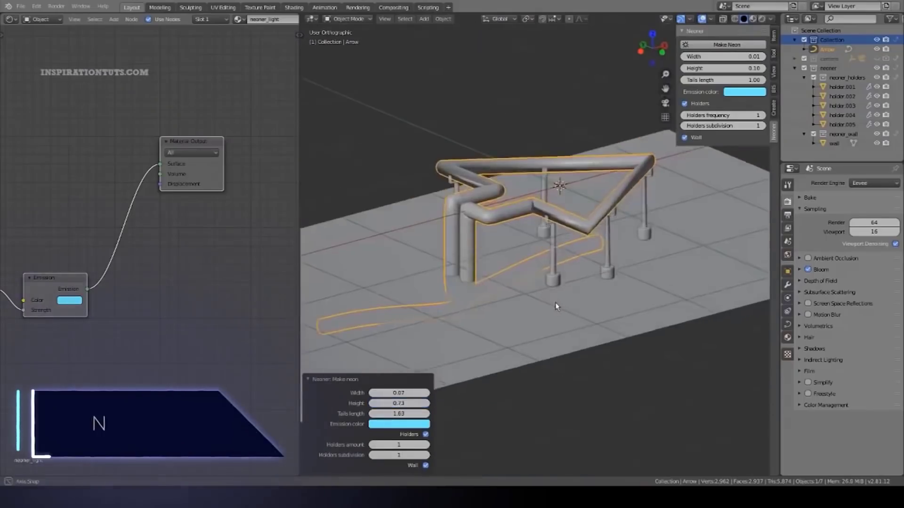
- Turn off the neon arrow's Holders and Wall, then turn Wall back on
left_click(425, 433)
mouse_move(424, 396)
middle_mouse_down()
mouse_move(385, 301)
mouse_move(497, 301)
middle_mouse_up()
left_click(426, 465)
mouse_move(425, 465)
middle_mouse_down()
mouse_move(521, 306)
mouse_move(426, 438)
mouse_move(425, 466)
mouse_move(552, 274)
middle_mouse_up()
left_click(425, 465)
- Preview the arrow in Rendered shading, move the pink neon circle, center-align the Drunken Dog text
key("z")
left_click(562, 195)
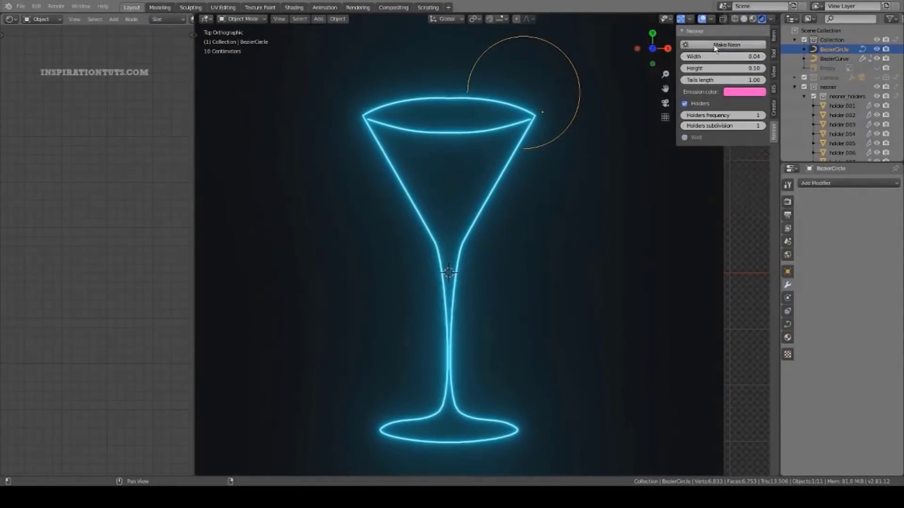
key("g")
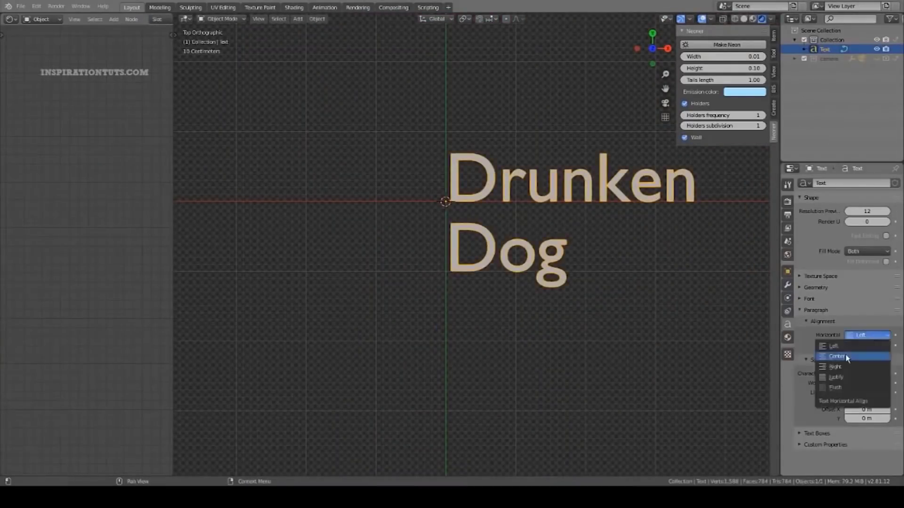
left_click(847, 357)
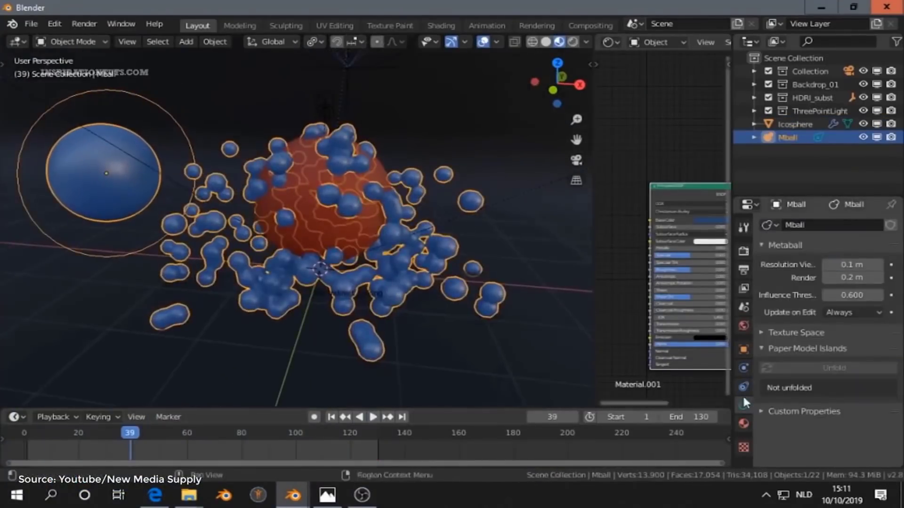
scroll(793, 370, "down", 3)
left_click_drag(853, 365, 871, 364)
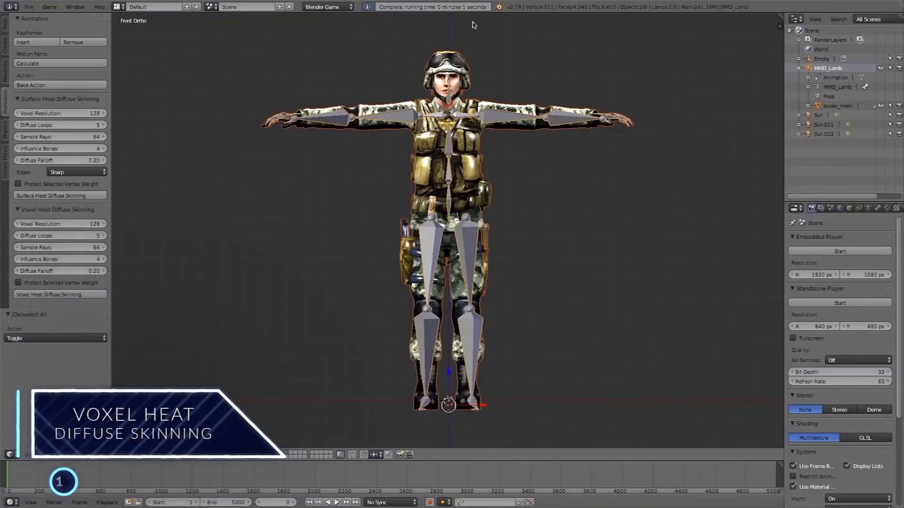
- Select the soldier mesh, toggle Edit Mode, play the animation, and deselect all
right_click(471, 145)
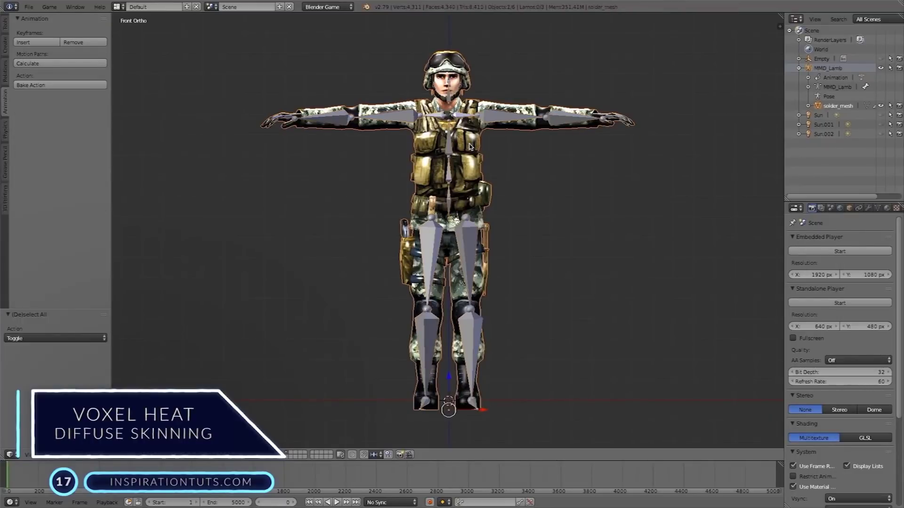
key("Tab")
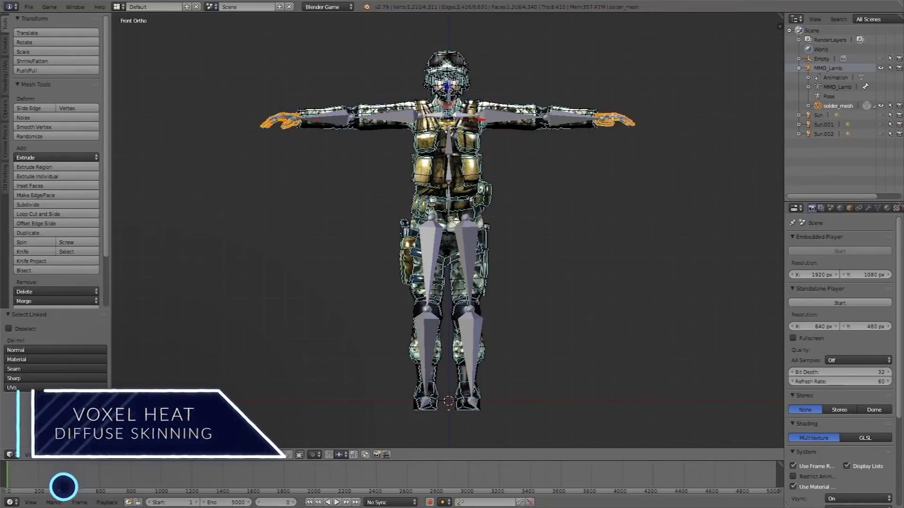
left_click(337, 501)
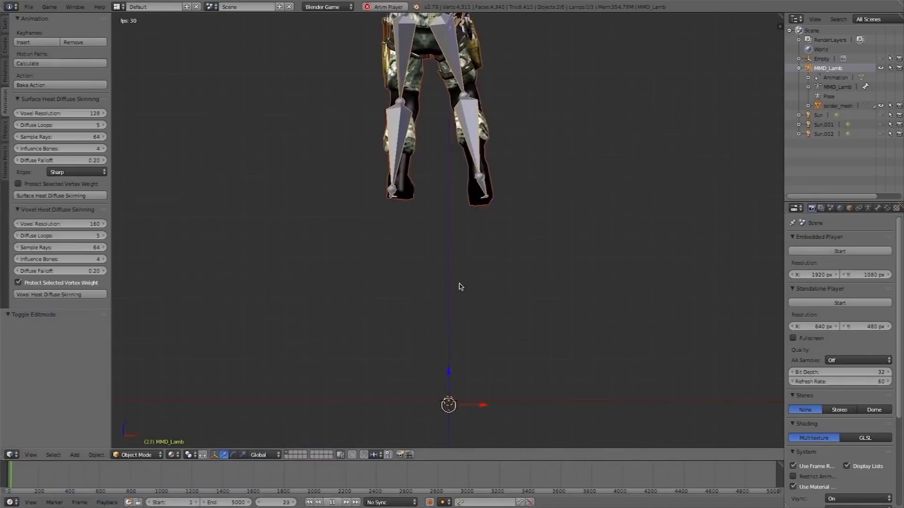
key("a")
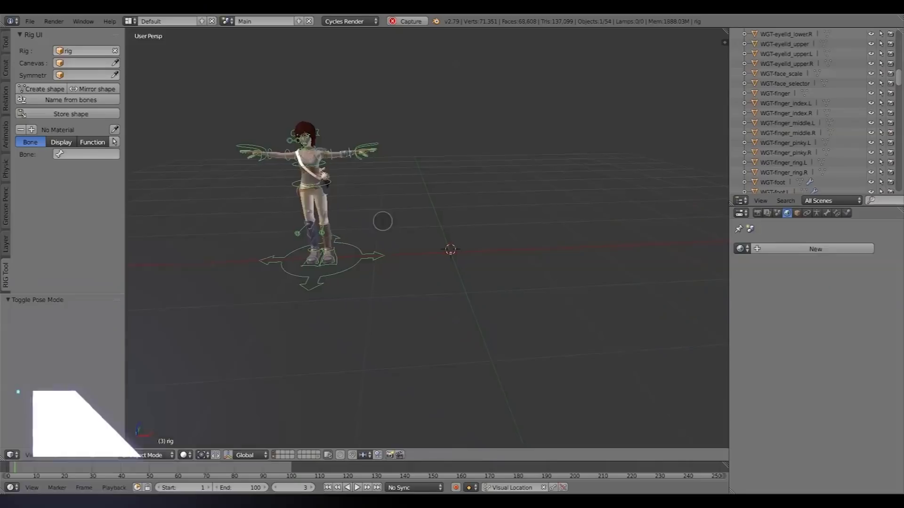
- Add a plane as the RigUI canvas and give it a new grey material
middle_click_drag(424, 240, 368, 247)
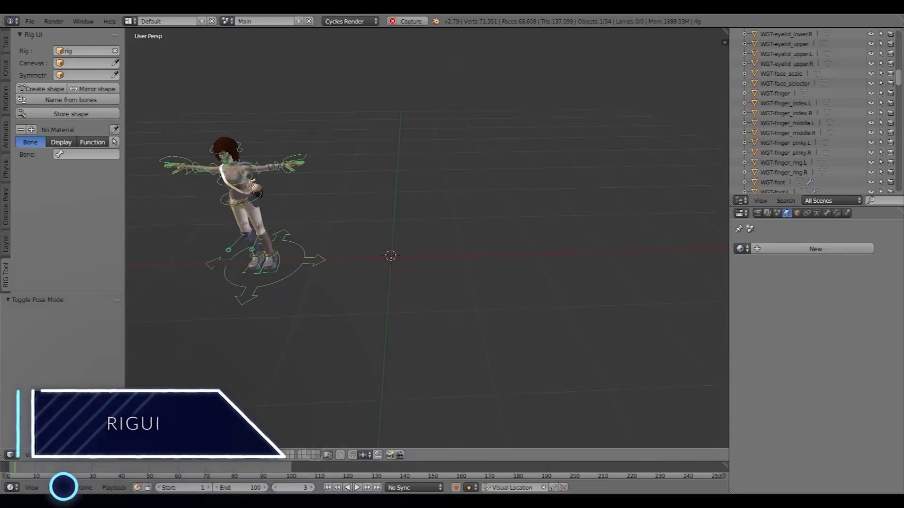
key("shift+a")
left_click(403, 260)
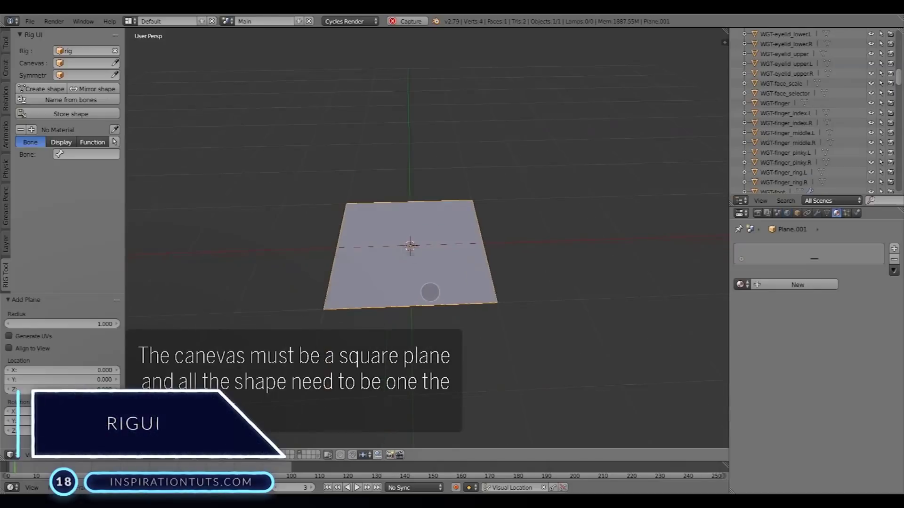
left_click(380, 261)
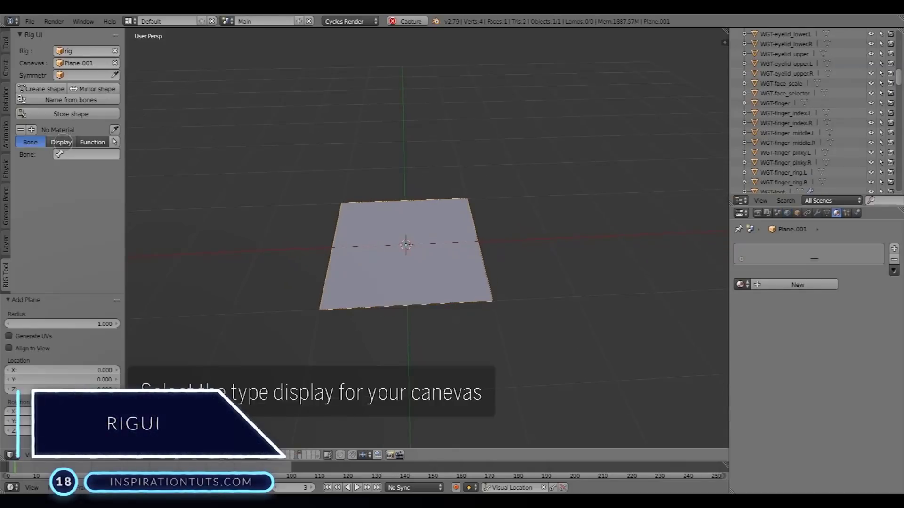
left_click(31, 129)
left_click(57, 130)
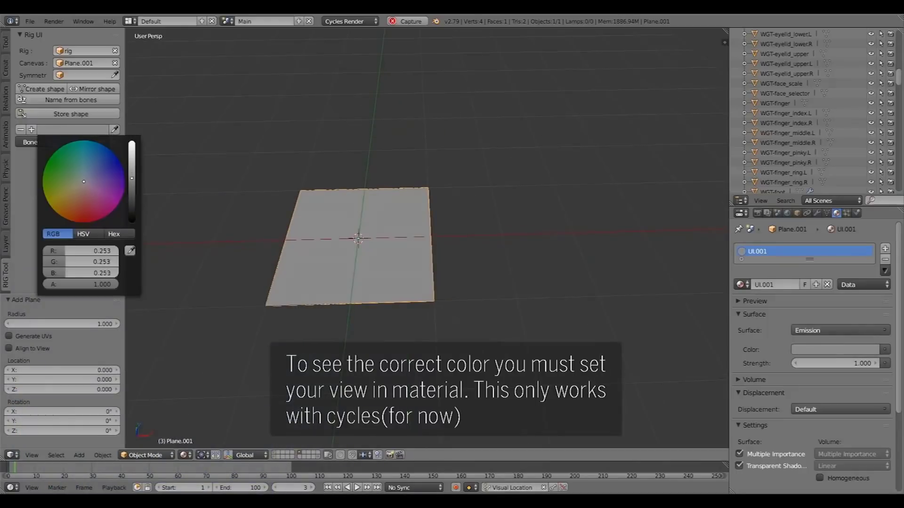
left_click_drag(131, 149, 131, 205)
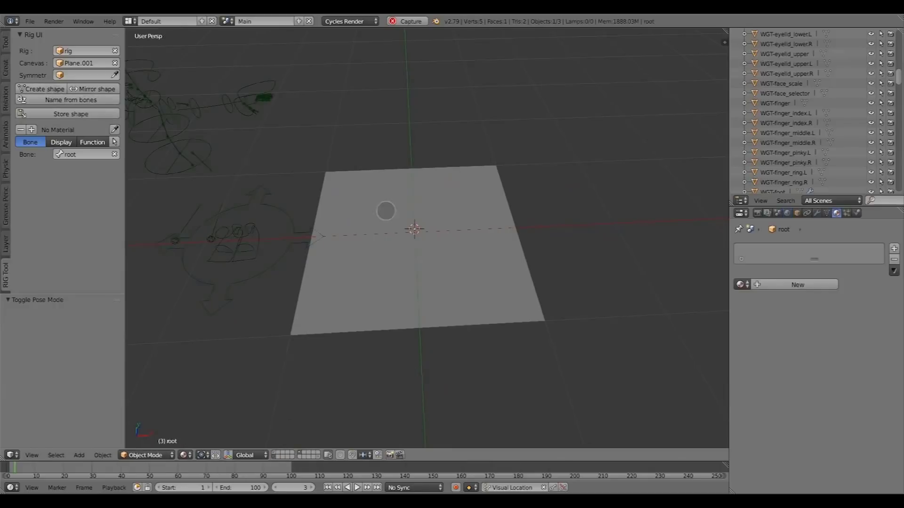
- Add a second square inside the canvas and scale it into a flattened Y-axis bar
key("shift+a")
left_click(430, 240)
key("s")
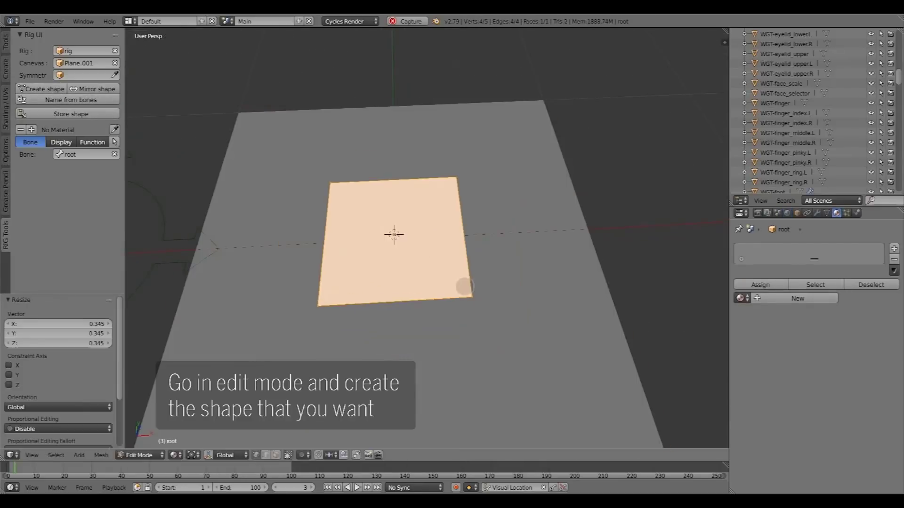
left_click(469, 282)
key("s")
key("y")
left_click(456, 250)
- Confirm the canvas size, deselect all, and start a shape for the foot_ik.L bone
key("Tab")
left_click(465, 369)
middle_click_drag(464, 369, 474, 330, "shift")
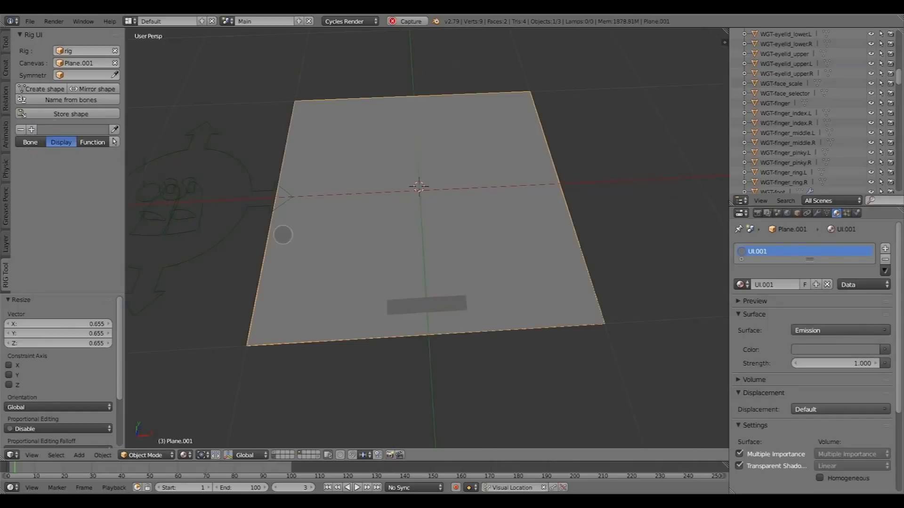
key("a")
scroll(405, 256, "up", 2)
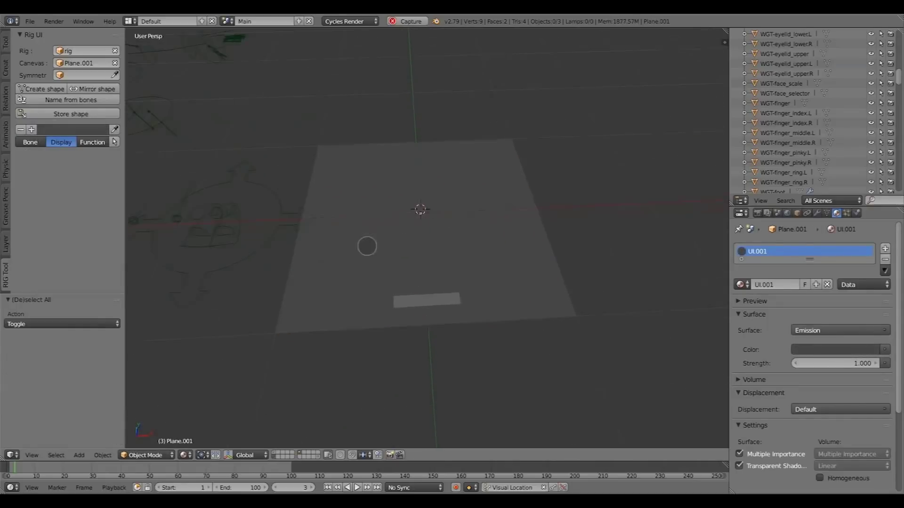
left_click(211, 220)
key("s")
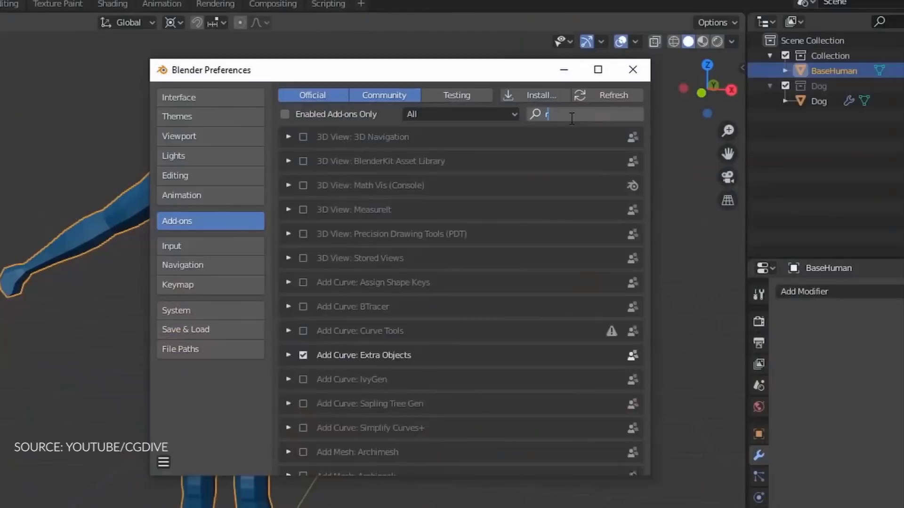
type("igi")
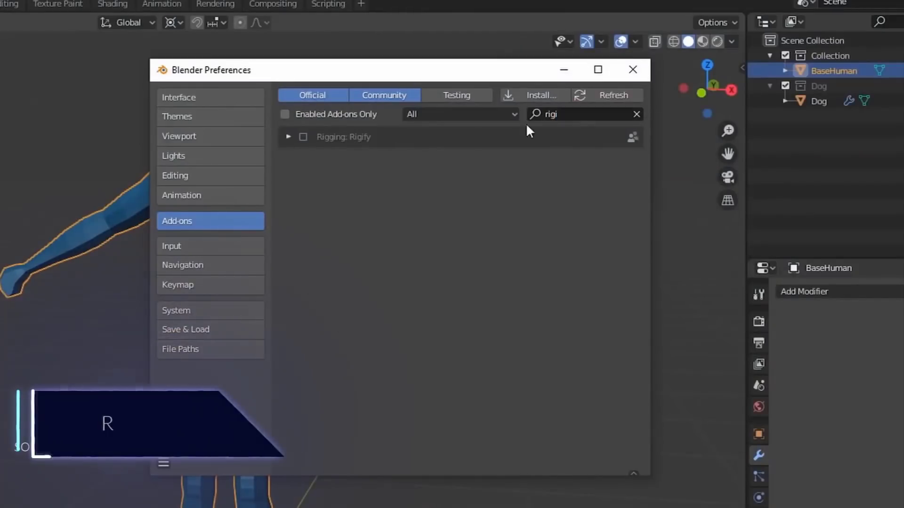
- Enable the Rigging: Rigify add-on and rotate the horse's heel control to raise its leg
left_click(288, 136)
left_click(303, 136)
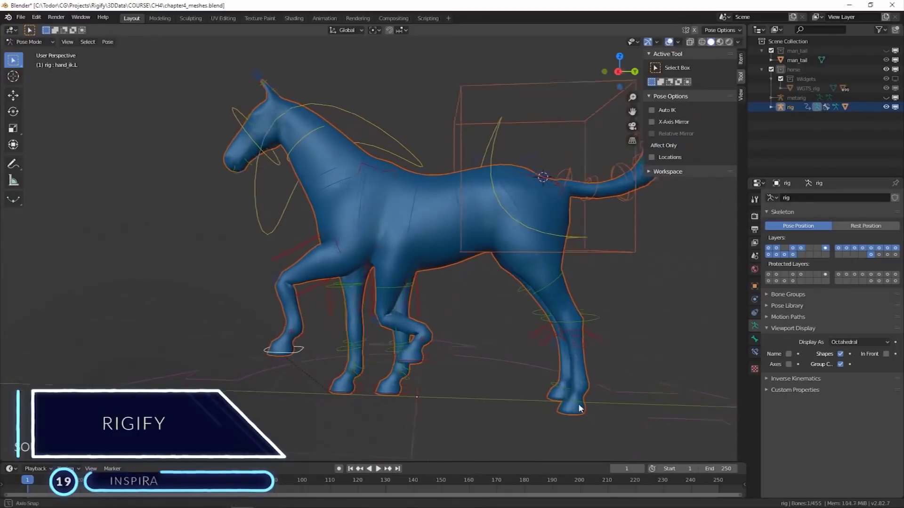
left_click(582, 339)
key("r")
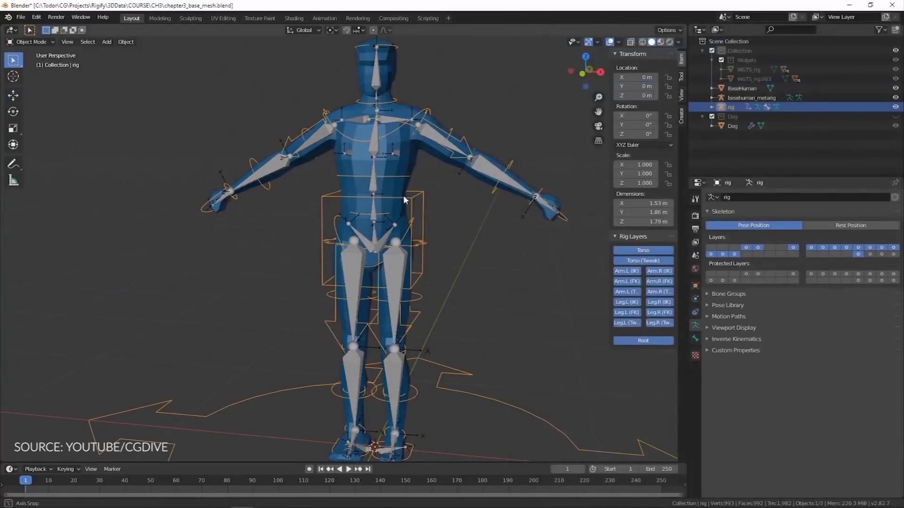
- Orbit above the human rig and pan to the paw, arm and palm samples
middle_click_drag(390, 203, 396, 157)
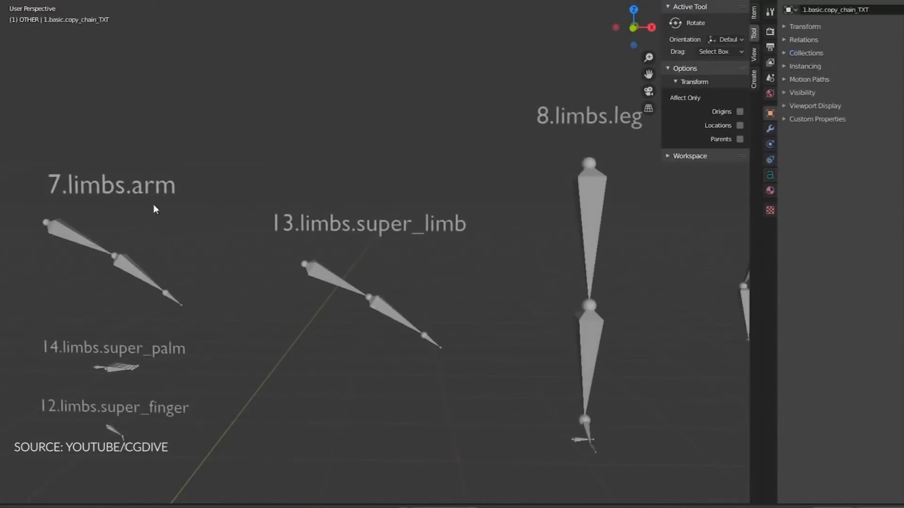
middle_click_drag(176, 210, 417, 197, "shift")
middle_click_drag(347, 346, 310, 278, "shift")
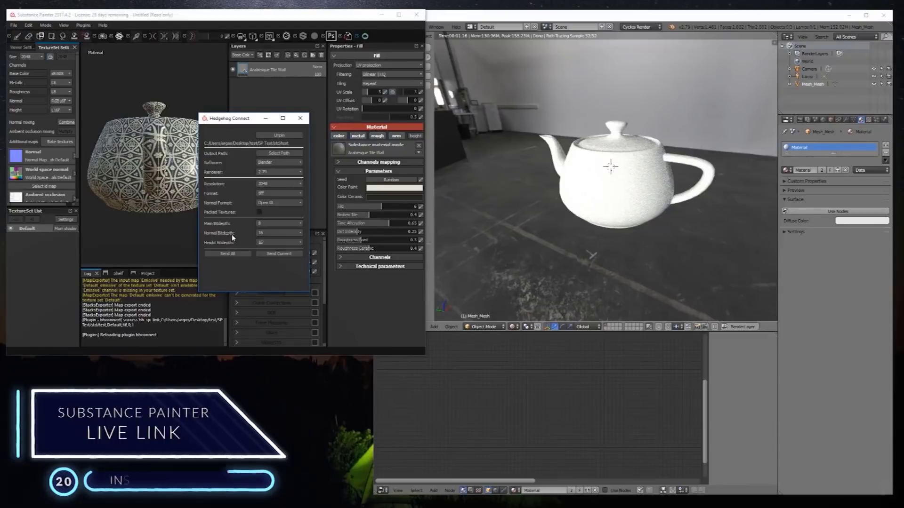
- Send all Arabesque Tile Wall texture maps to Blender and check the teapot's HH_Default material
left_click(230, 253)
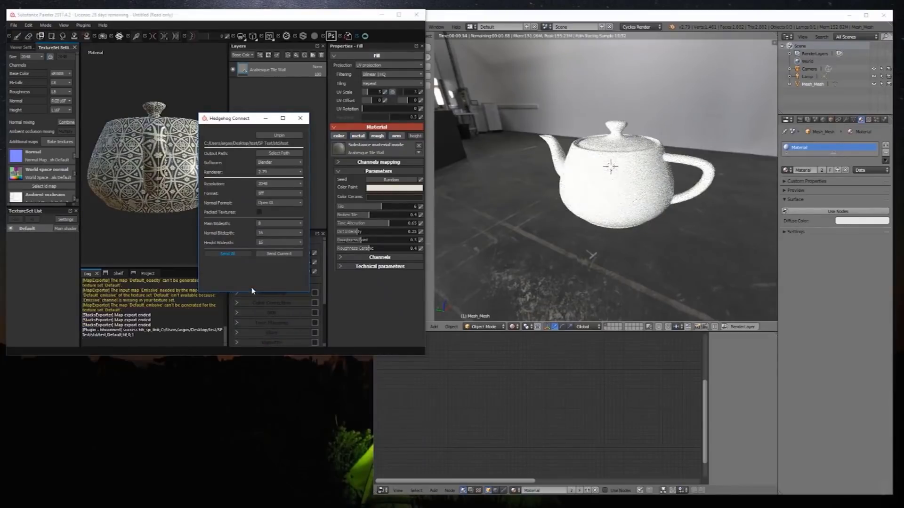
left_click(532, 349)
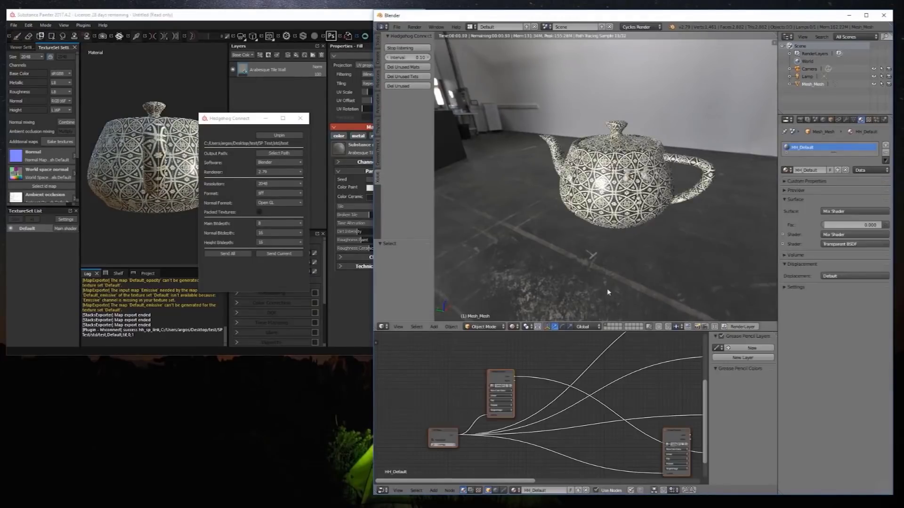
scroll(557, 370, "down", 3)
scroll(491, 448, "up", 2)
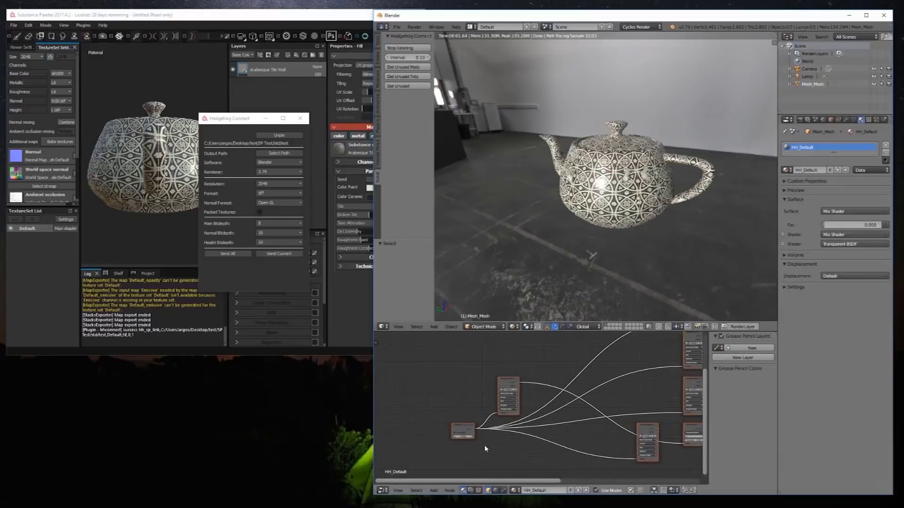
scroll(491, 444, "up", 3)
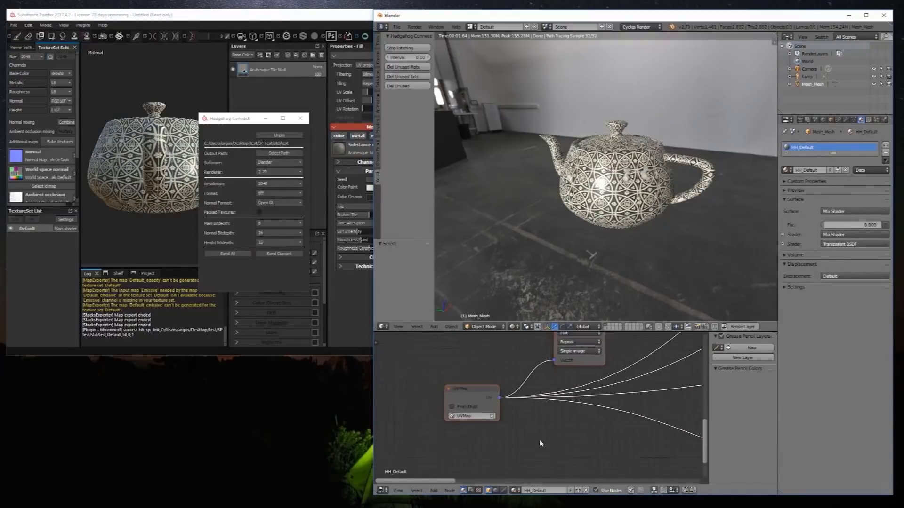
left_click(137, 272)
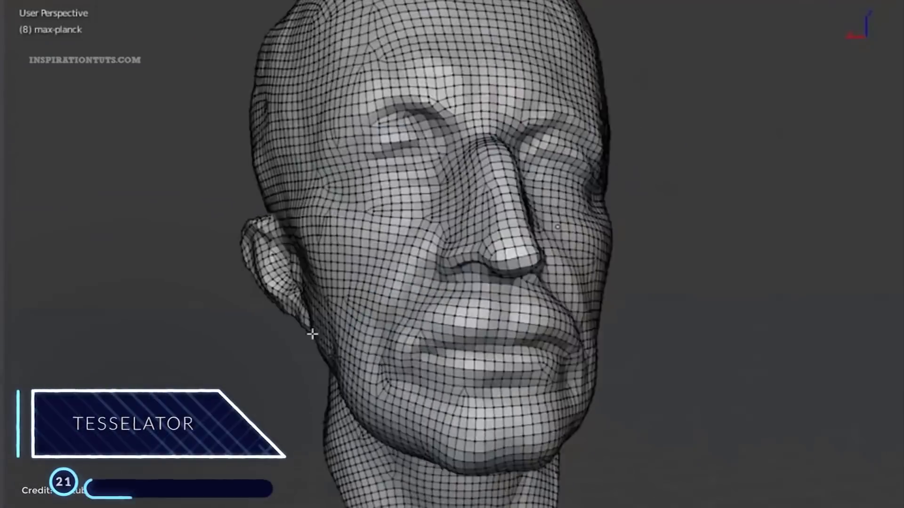
- Orbit the head scan to a side view of its red and blue remesh guides
middle_click_drag(312, 332, 500, 332)
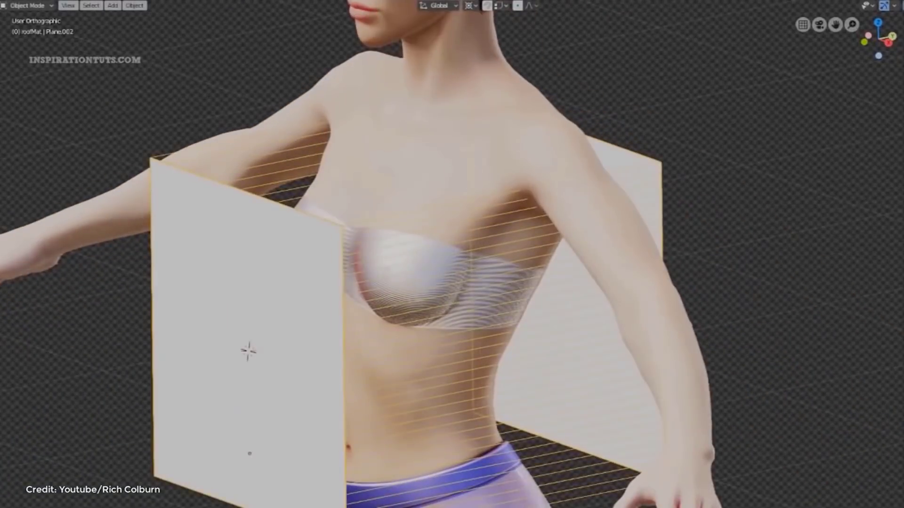
- Pan, orbit and zoom around the torso to check how the sewn cloth top fits
middle_click_drag(452, 282, 432, 210, "shift")
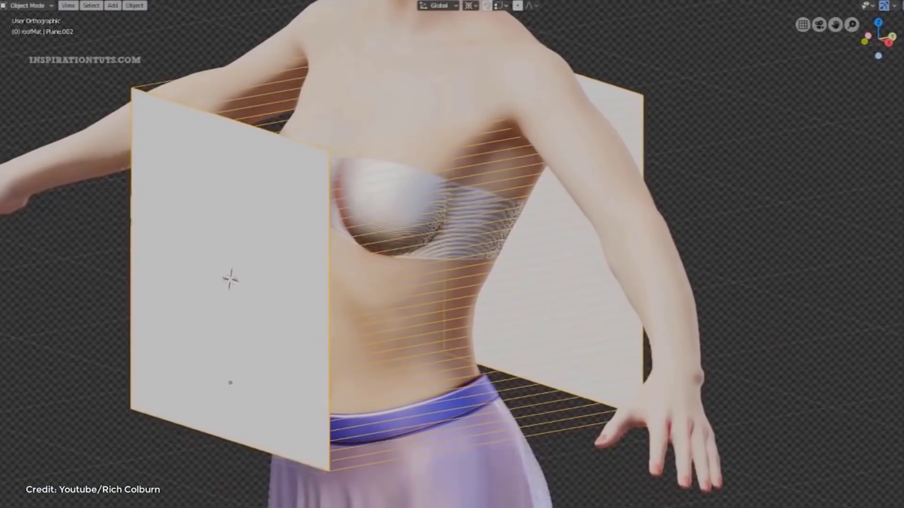
middle_click_drag(688, 281, 671, 280)
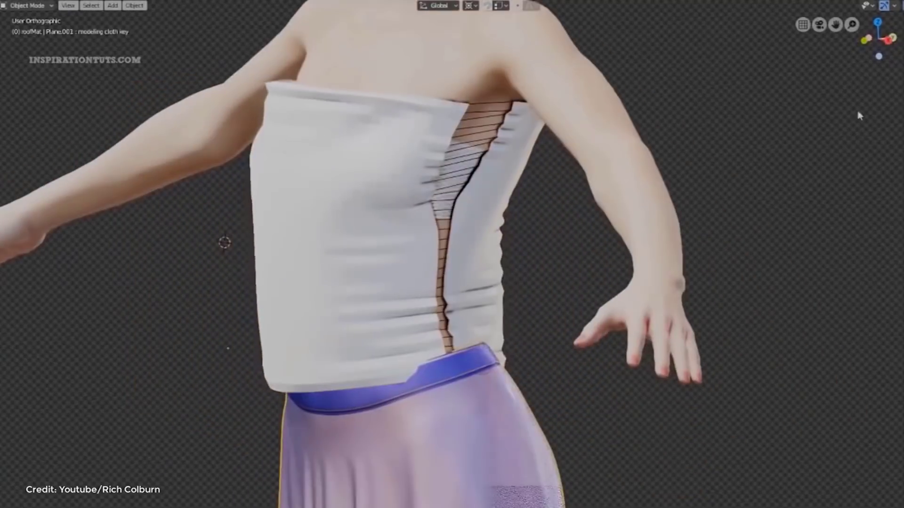
mouse_move(480, 384)
middle_mouse_down()
mouse_move(535, 242)
mouse_move(509, 234)
middle_mouse_up()
mouse_move(761, 275)
middle_mouse_down()
mouse_move(528, 182)
mouse_move(534, 188)
middle_mouse_up()
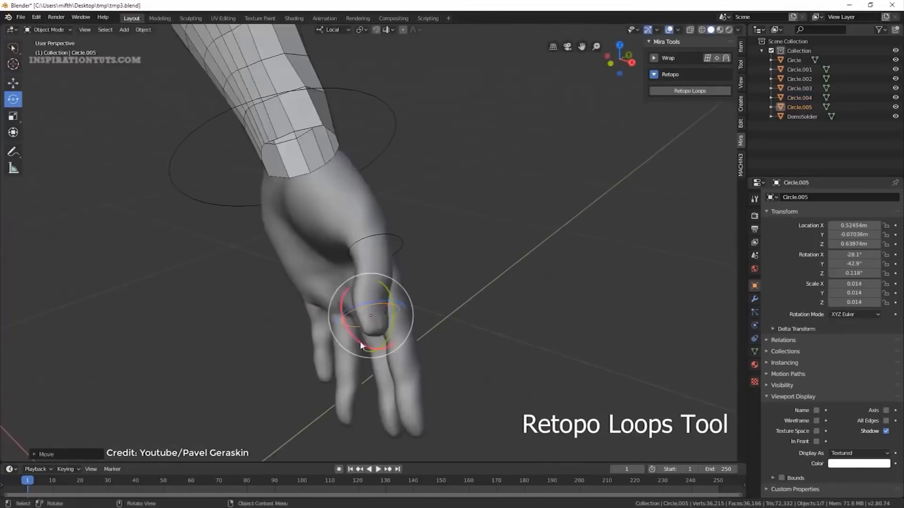
- Generate Retopo Loops on the finger from the placed circles
left_click(690, 91)
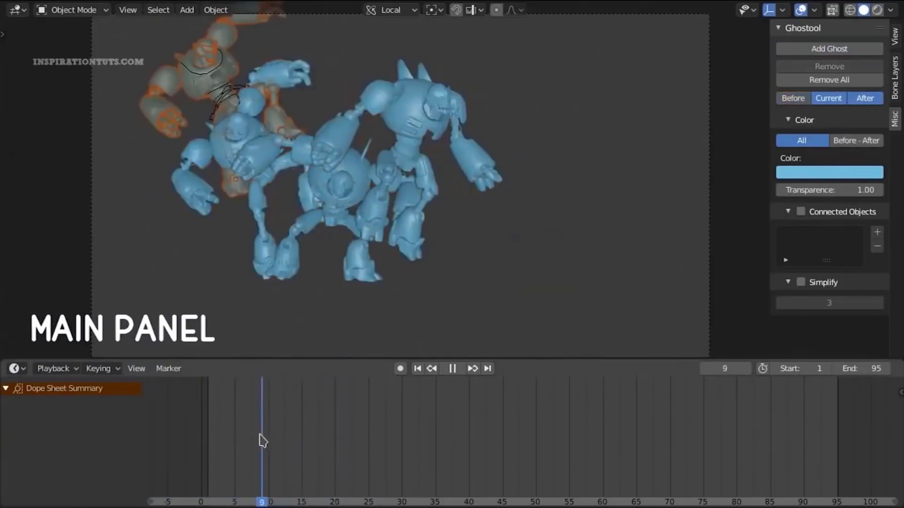
- Scrub the robot animation back to frame 8 and add ghosts of the current frame
left_click_drag(272, 432, 295, 432)
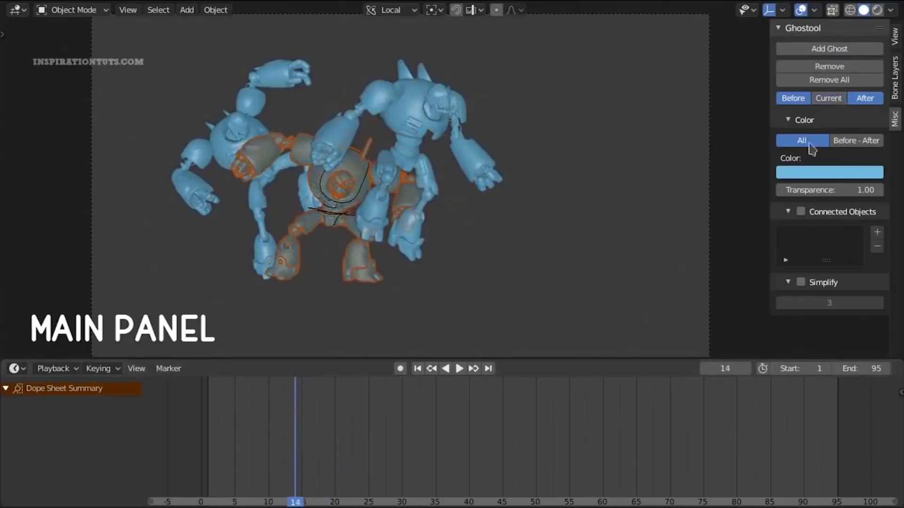
mouse_move(260, 415)
left_mouse_down()
mouse_move(256, 422)
mouse_move(417, 442)
mouse_move(269, 437)
mouse_move(438, 456)
left_mouse_up()
left_click(819, 102)
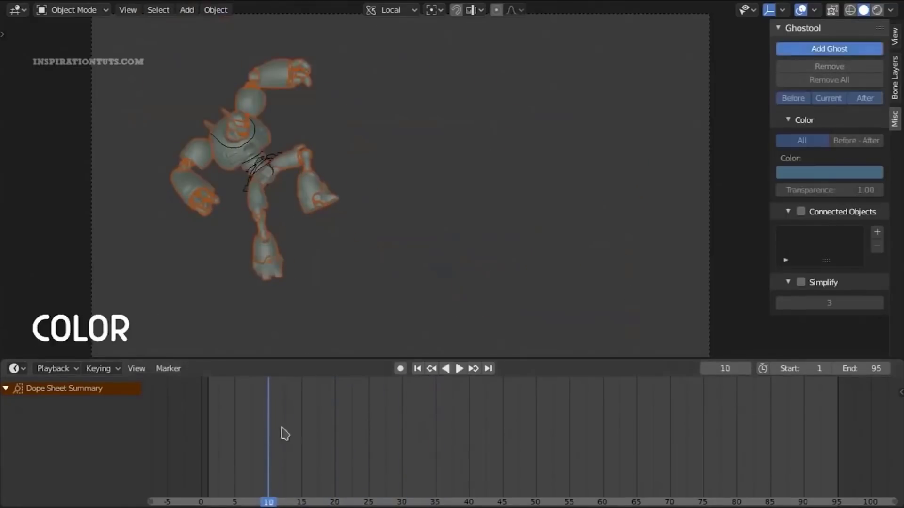
left_click(829, 49)
- Advance the animation to frame 23 and change the ghost colour to pink
left_click_drag(282, 431, 420, 451)
left_click(829, 172)
left_click(821, 237)
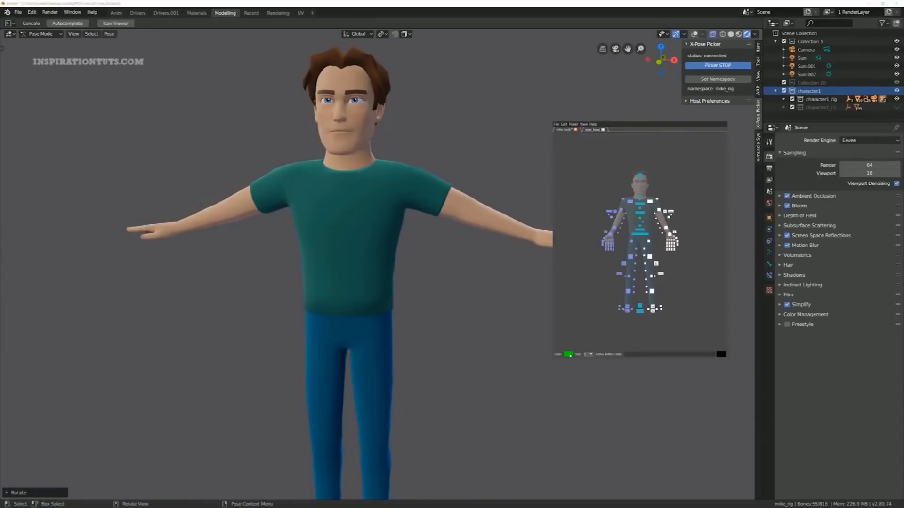
scroll(578, 326, "up", 3)
- Rotate the right arm downward and load a face image as the picker background
key("r")
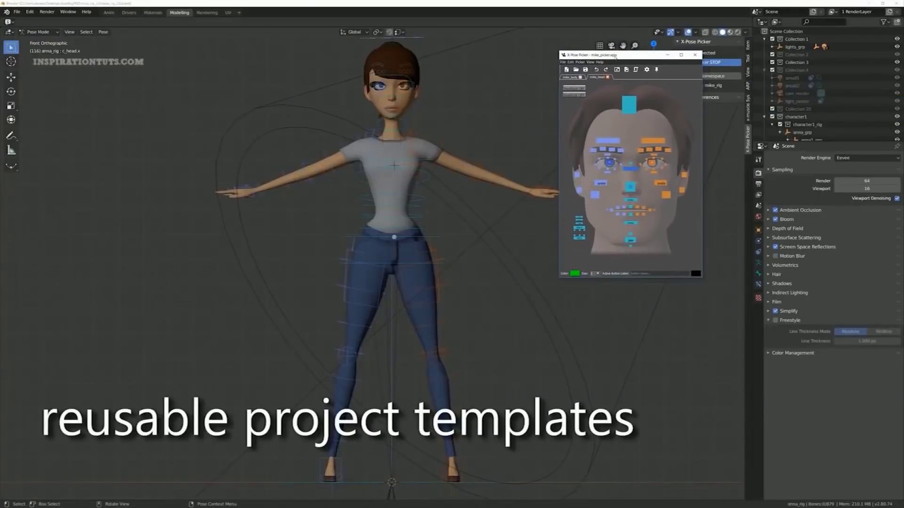
left_click(627, 69)
double_click(688, 106)
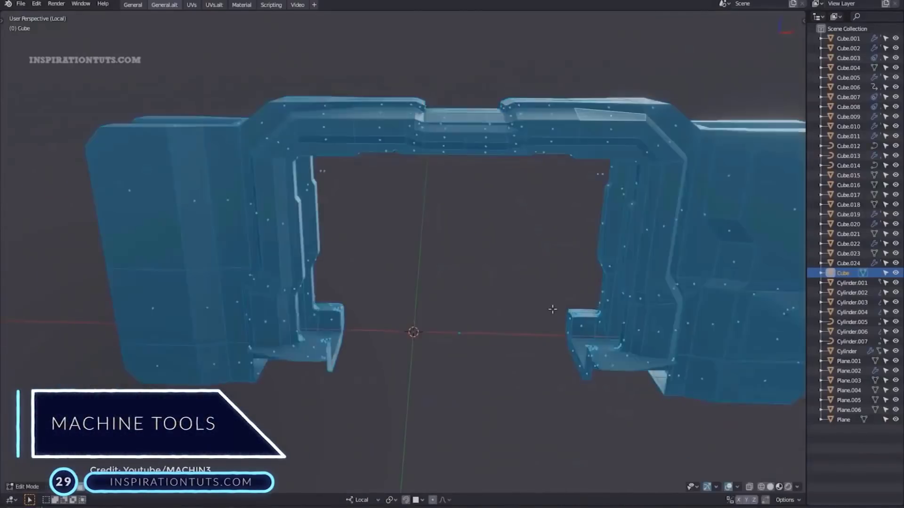
- Centre the doorway frame mesh on the origin with the Align pie's Center option
left_click(470, 335)
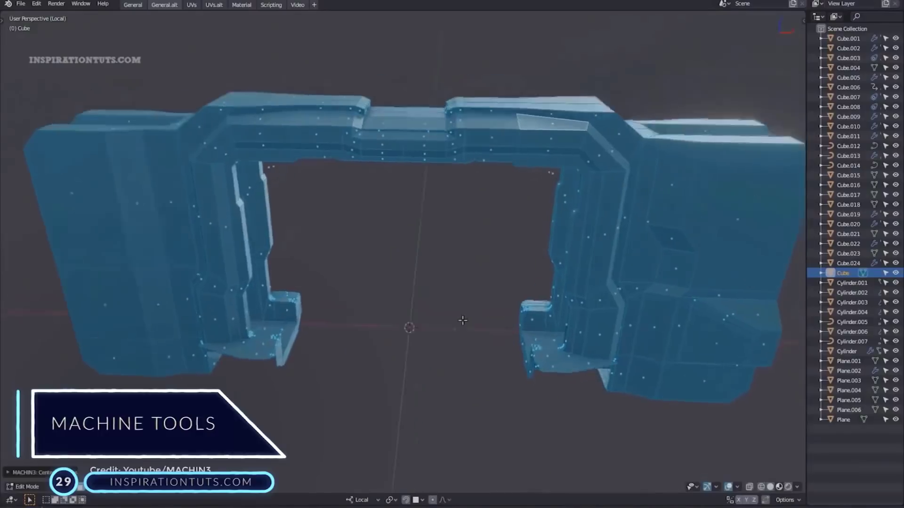
key("alt+a")
left_click(382, 344)
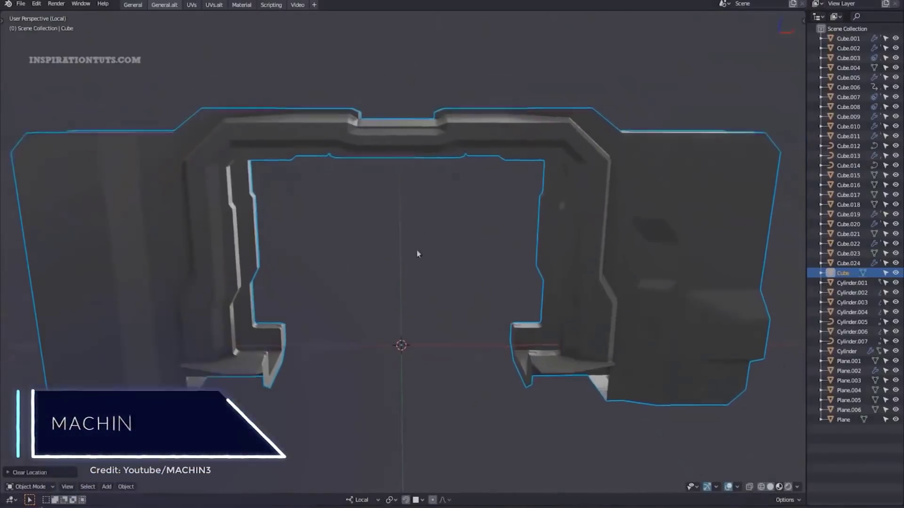
- Select the stepped edge path along the top beam and straighten it into a line
middle_click_drag(382, 344, 395, 353)
scroll(419, 267, "up", 4)
key("2")
left_click(424, 271)
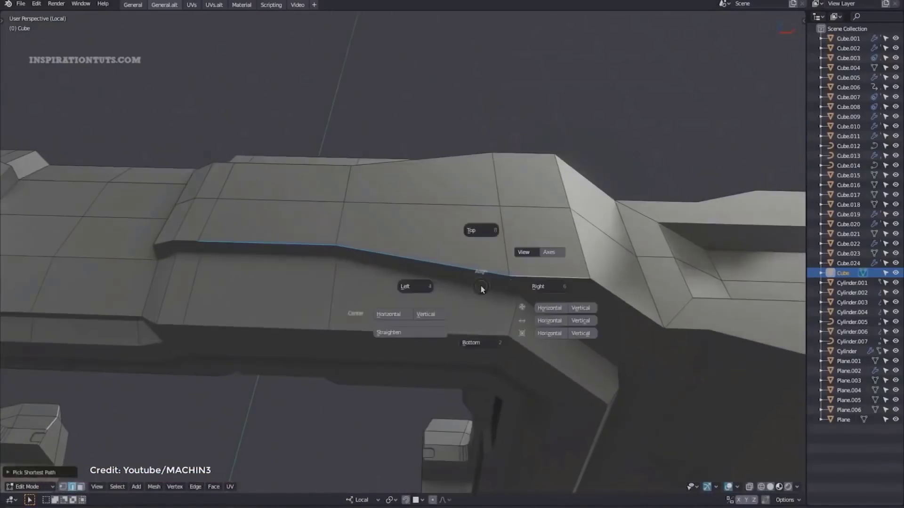
left_click(480, 290, "ctrl")
mouse_move(480, 289)
middle_mouse_down()
mouse_move(446, 255)
mouse_move(362, 224)
mouse_move(553, 329)
mouse_move(498, 273)
mouse_move(418, 254)
middle_mouse_up()
key("1")
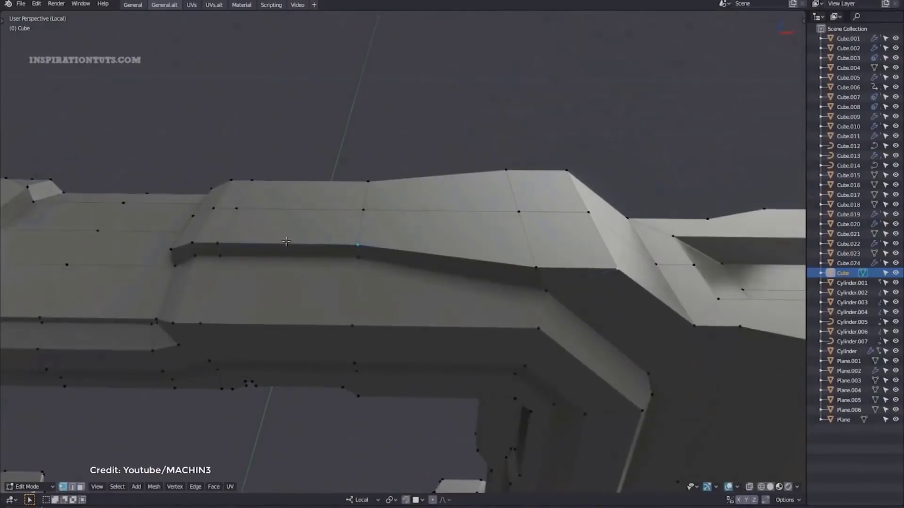
left_click(267, 244, "ctrl")
mouse_move(266, 243)
middle_mouse_down()
mouse_move(452, 303)
mouse_move(473, 331)
middle_mouse_up()
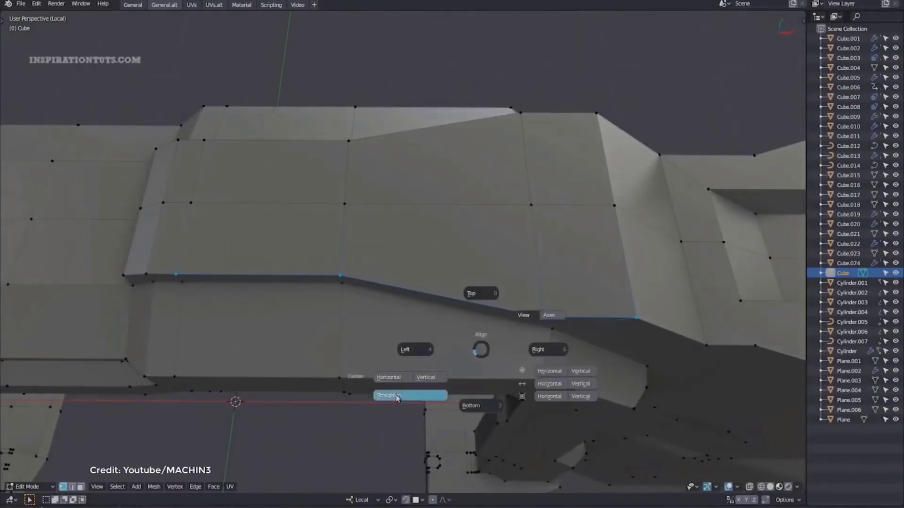
left_click(396, 394)
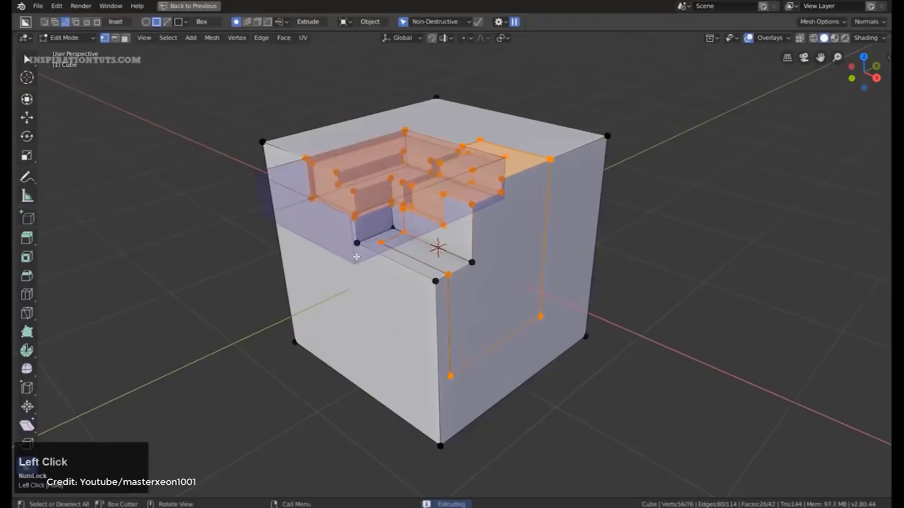
- Box-cut two notches across the cube, the second in knife mode with an offset
key("alt+a")
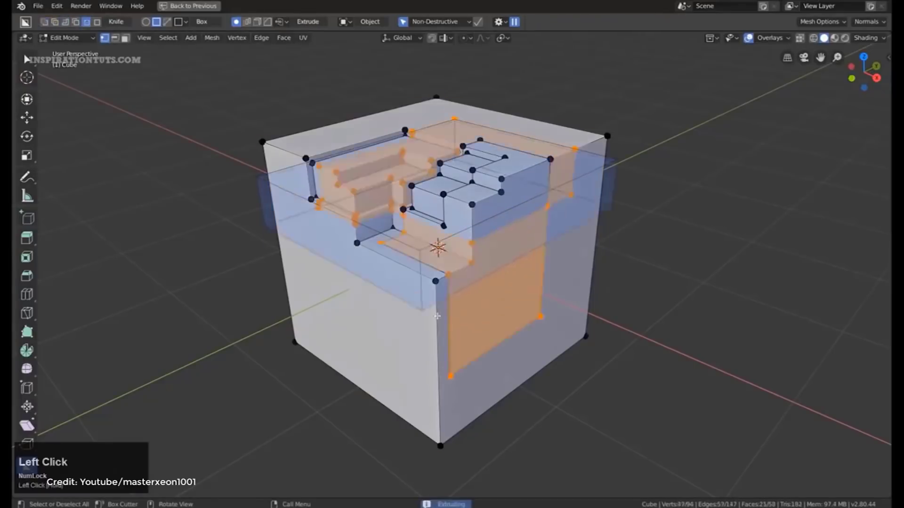
left_click_drag(438, 140, 444, 348)
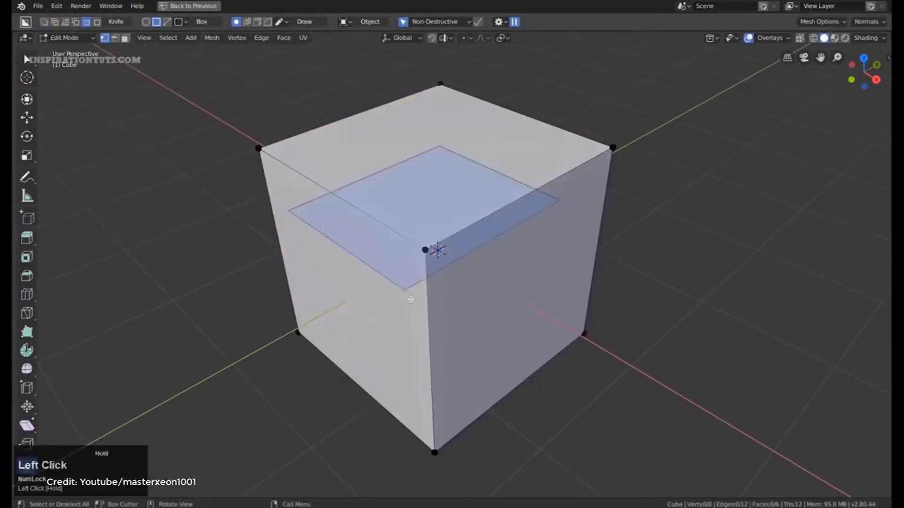
key("alt+a")
left_click_drag(470, 127, 427, 392)
key("k")
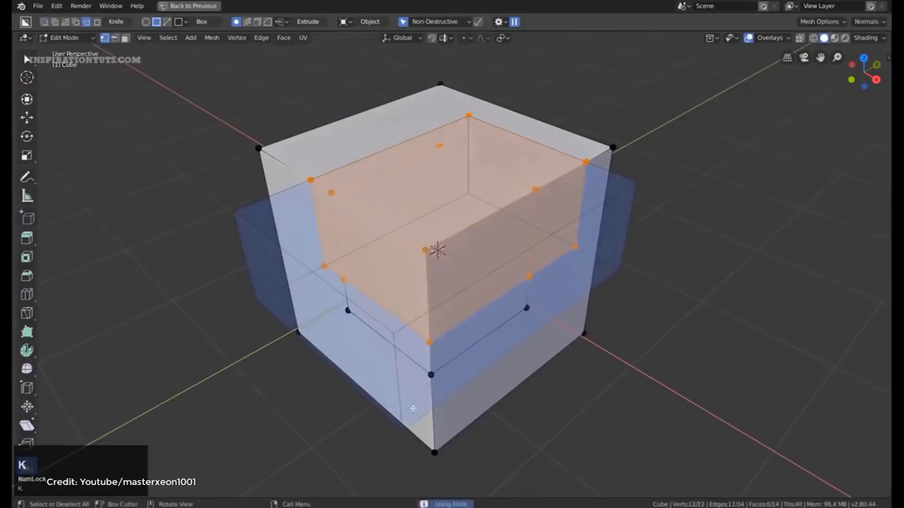
key("f")
left_click(435, 370)
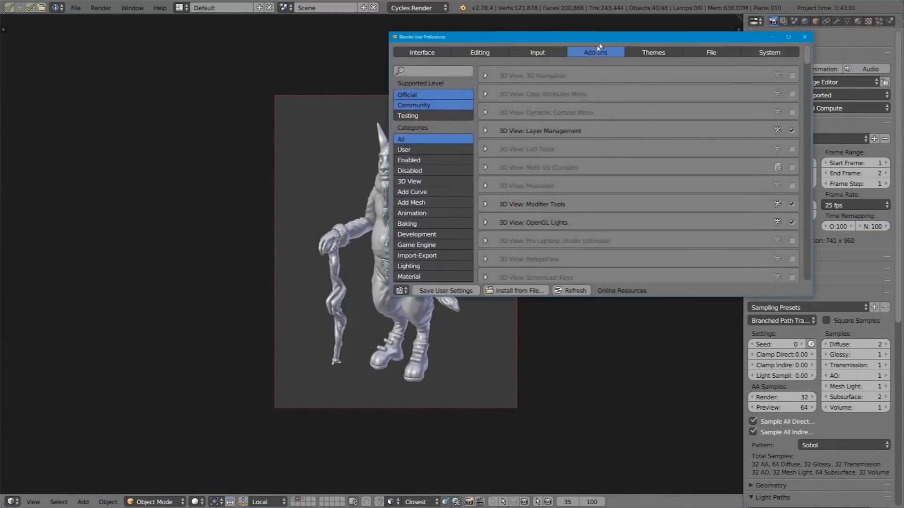
- Install Gaffer-v3.0.zip as an add-on using Install from File
left_click(382, 374)
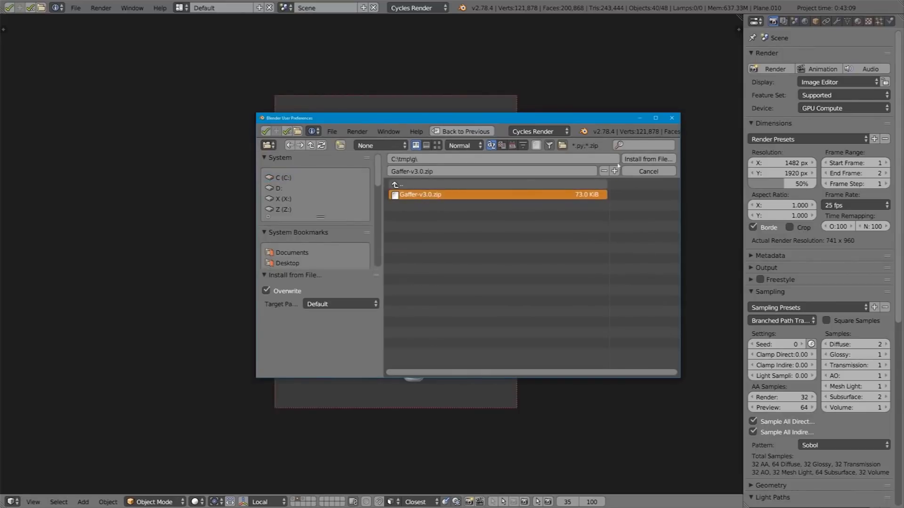
left_click(632, 160)
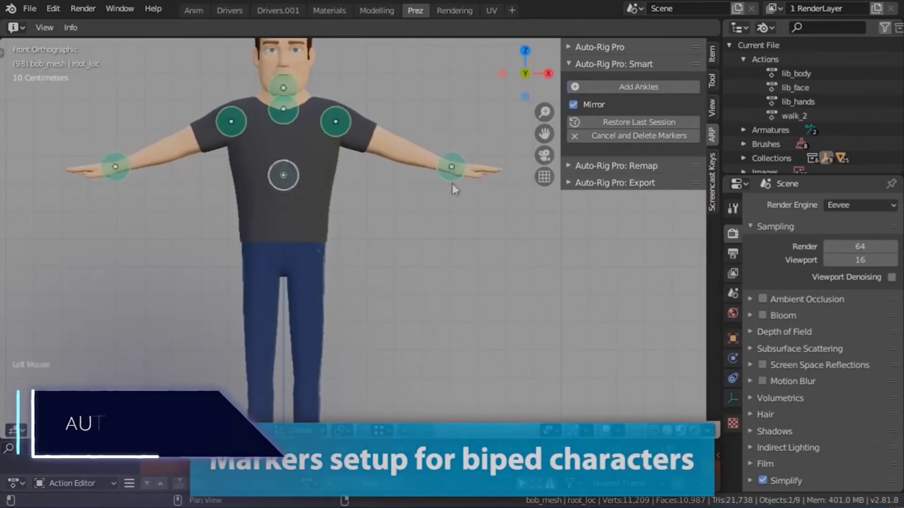
- Place the ankle markers at the character's feet and adjust their position
left_click(663, 86)
left_click(341, 382)
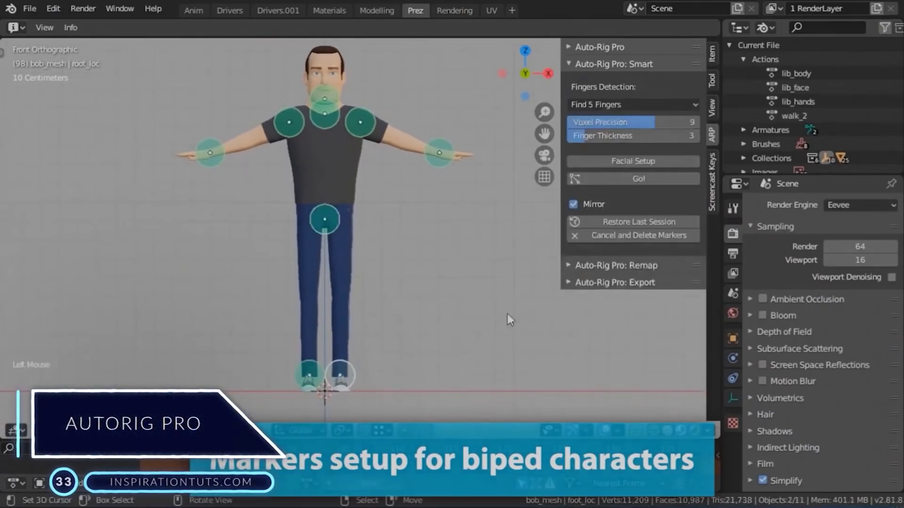
key("g")
- Start Facial Setup and fit the eye-ring and ear-side markers
left_click(650, 162)
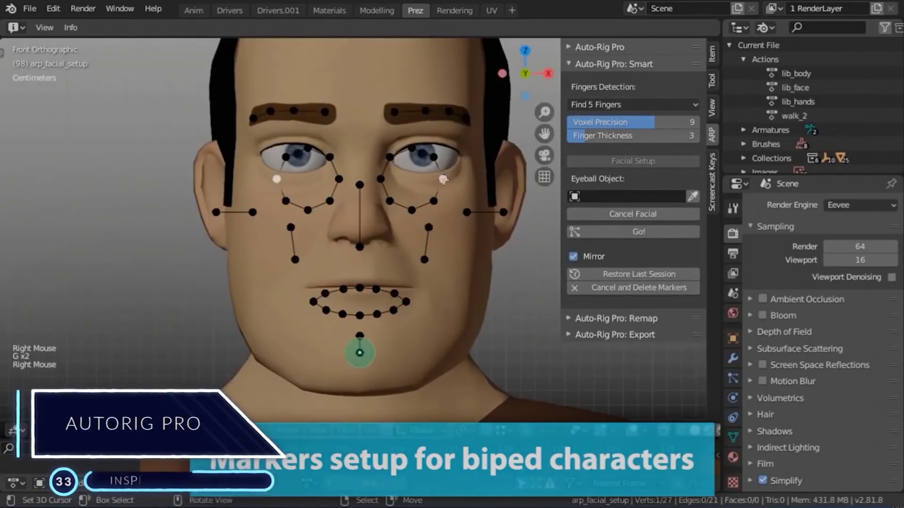
right_click(471, 159)
key("s")
key("s")
key("g")
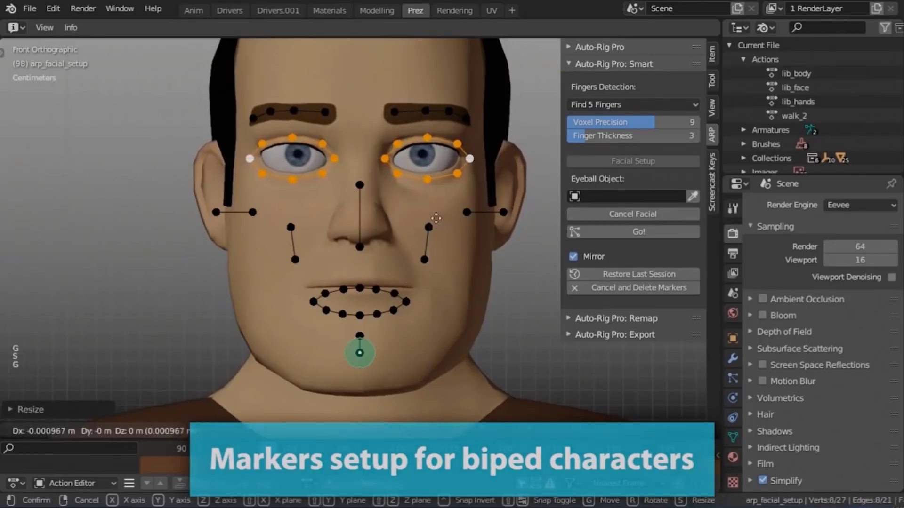
right_click(485, 210)
right_click_drag(503, 212, 514, 157)
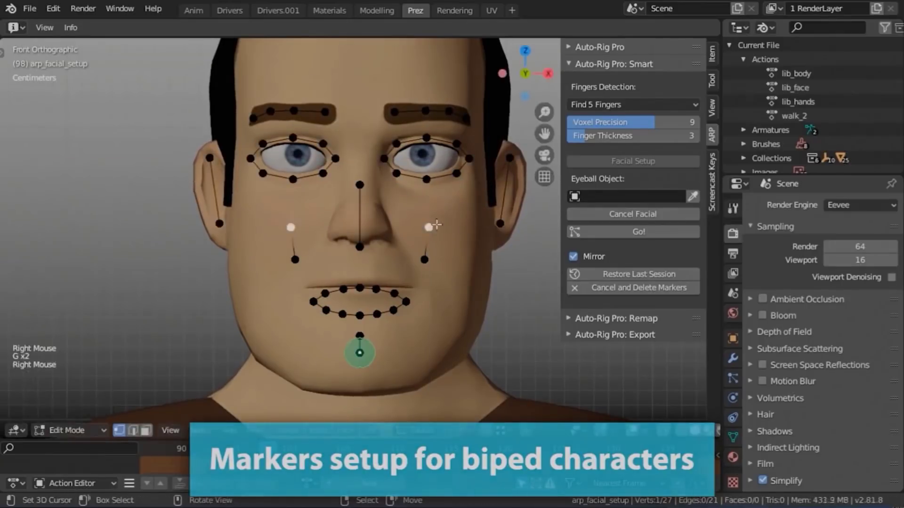
- Move the cheek, mouth-ring, chin and nose-top markers into place, then finish marker editing
key("g")
key("g")
right_click(406, 302)
key("l")
key("g")
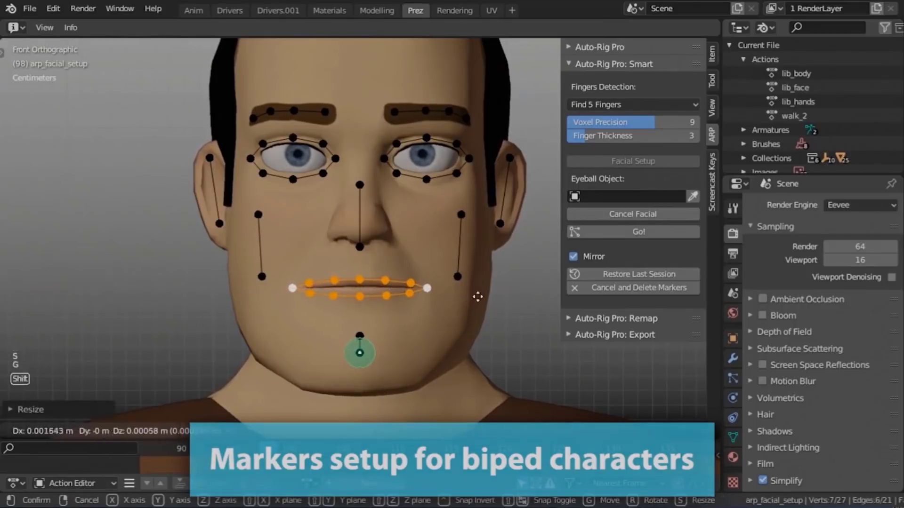
right_click(359, 335)
key("g")
right_click(359, 185)
key("g")
key("Tab")
- Set the left eyeball as the Eyeball Object and view the generated face and body rig
left_click(694, 196)
left_click(650, 231)
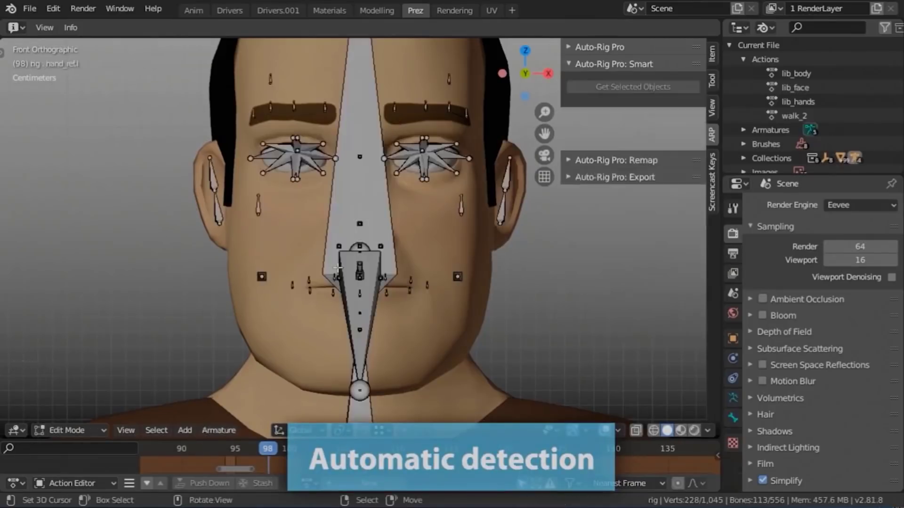
scroll(353, 247, "down", 3)
mouse_move(354, 247)
middle_mouse_down()
mouse_move(282, 248)
mouse_move(354, 226)
middle_mouse_up()
middle_click_drag(354, 247, 367, 268, "shift")
mouse_move(464, 341)
middle_mouse_down()
mouse_move(423, 283)
mouse_move(452, 297)
mouse_move(400, 203)
middle_mouse_up()
- Open Limb Options for the upper-arm bone and then the spine bone
right_click(400, 204)
left_click(712, 79)
left_click(712, 134)
left_click(599, 46)
left_click(638, 218)
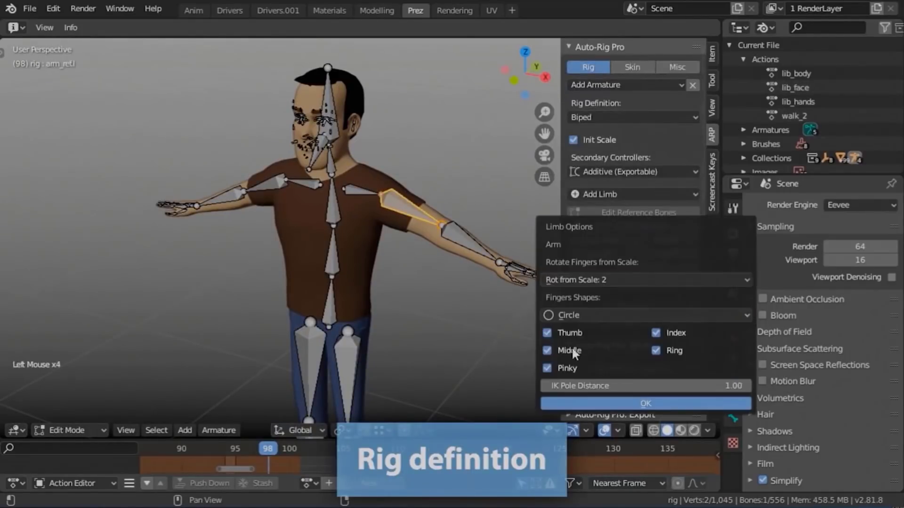
middle_click_drag(433, 317, 332, 255)
right_click(330, 254)
left_click(651, 228)
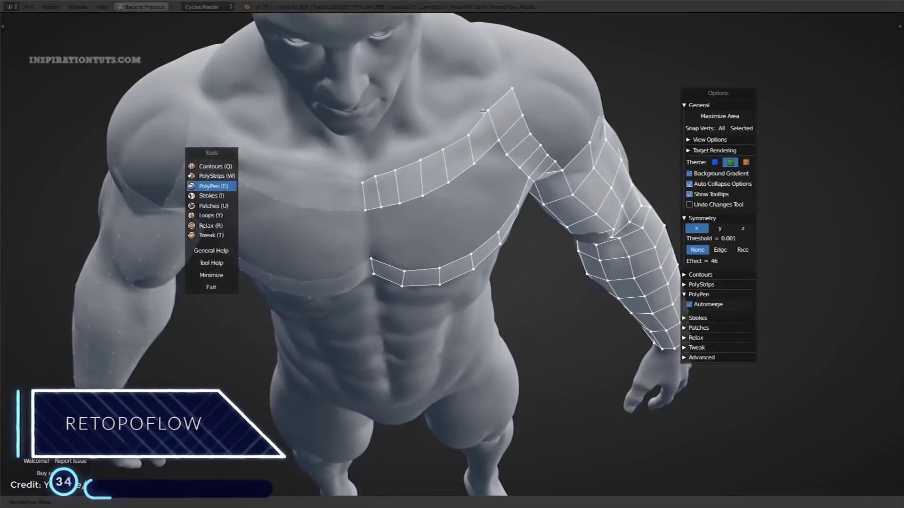
- Add a PolyPen quad at the shoulder joining the chest strip to the arm, then orbit to check it
mouse_move(486, 108)
middle_mouse_down()
mouse_move(442, 188)
mouse_move(440, 175)
mouse_move(467, 201)
mouse_move(476, 185)
mouse_move(527, 281)
middle_mouse_up()
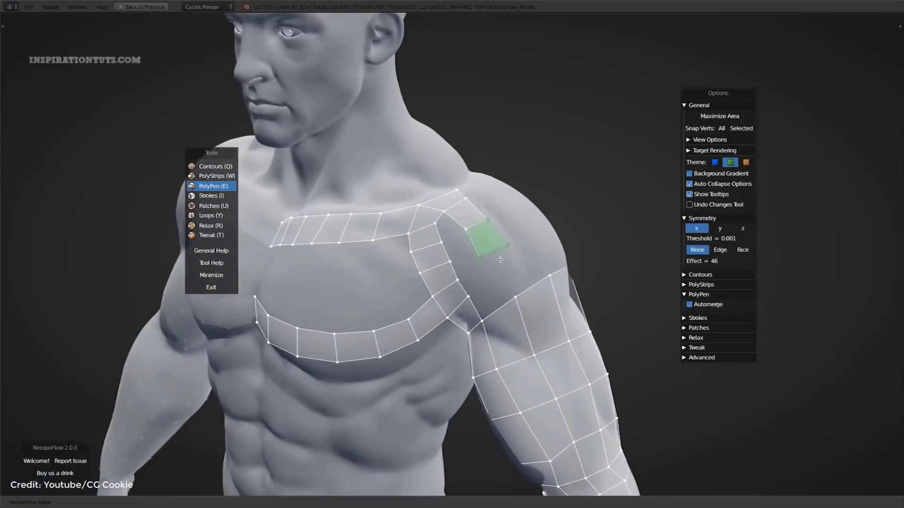
left_click(495, 282)
middle_click_drag(486, 219, 447, 206)
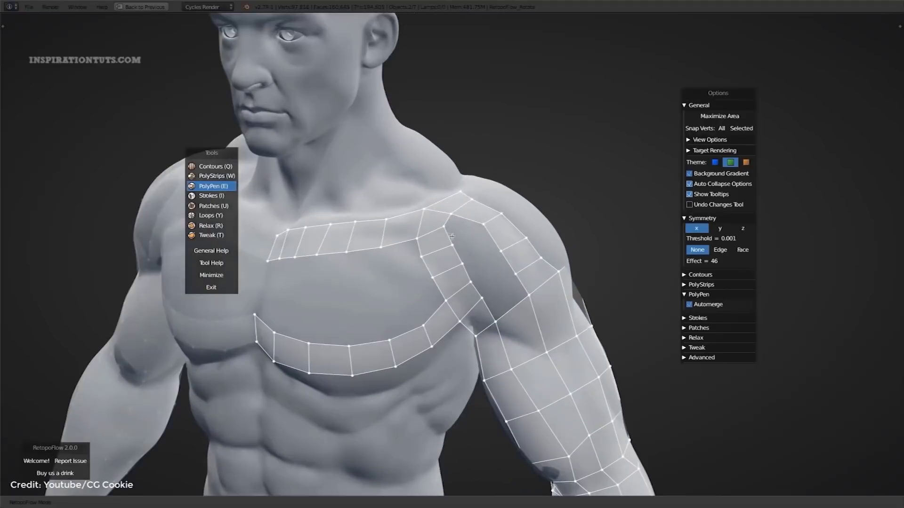
mouse_move(479, 242)
middle_mouse_down()
mouse_move(507, 243)
mouse_move(519, 317)
middle_mouse_up()
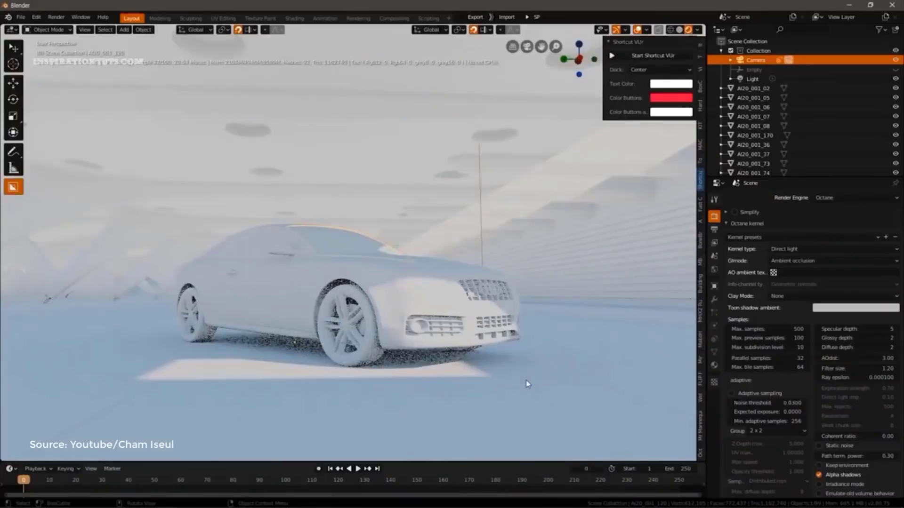
middle_click_drag(544, 377, 361, 298)
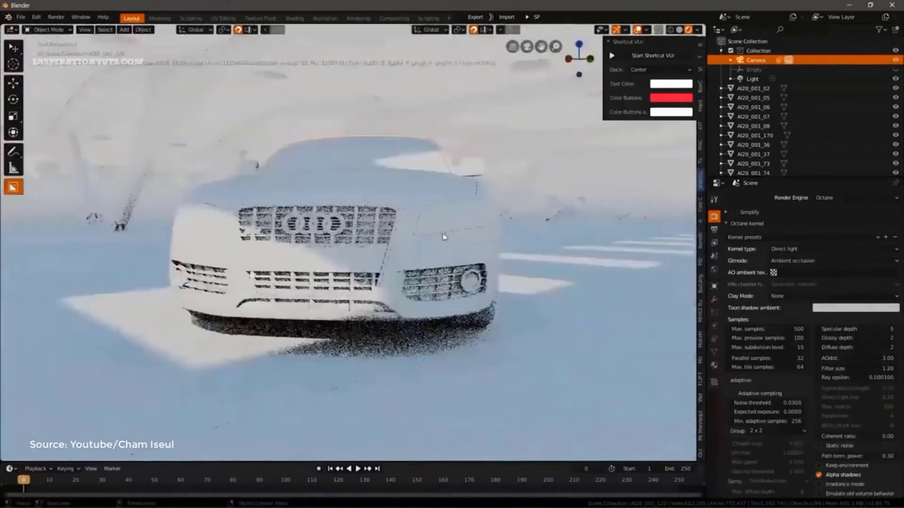
middle_click_drag(444, 236, 487, 248)
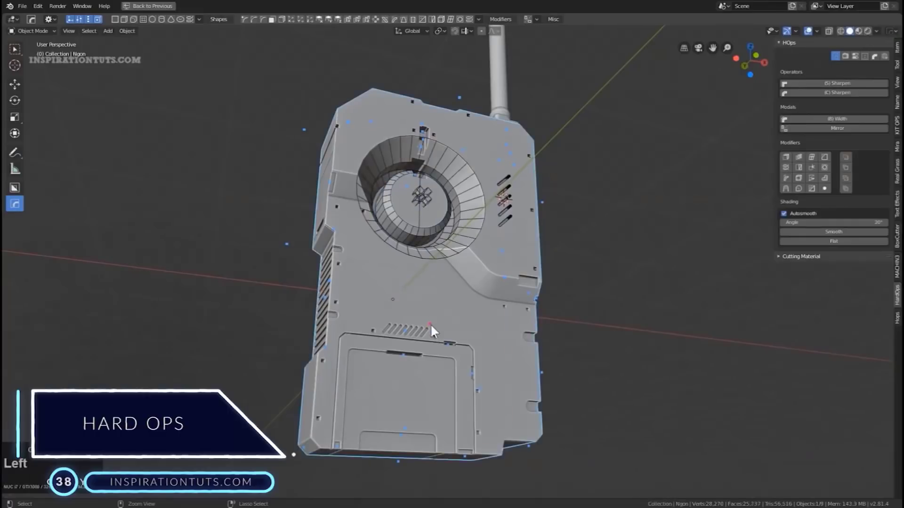
- Select the device's bottom panel, add solidify thickness and spread the three arrayed blocks apart
left_click(407, 427)
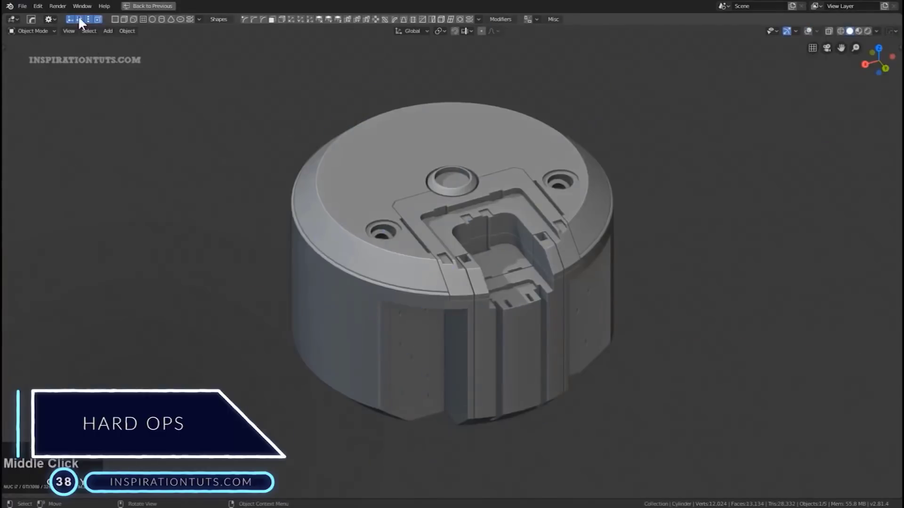
left_click(86, 20)
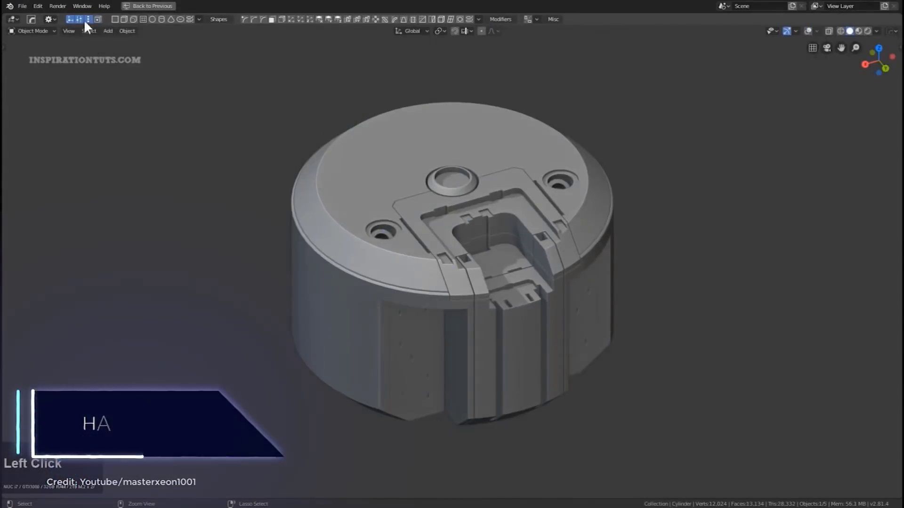
left_click(86, 20, "ctrl")
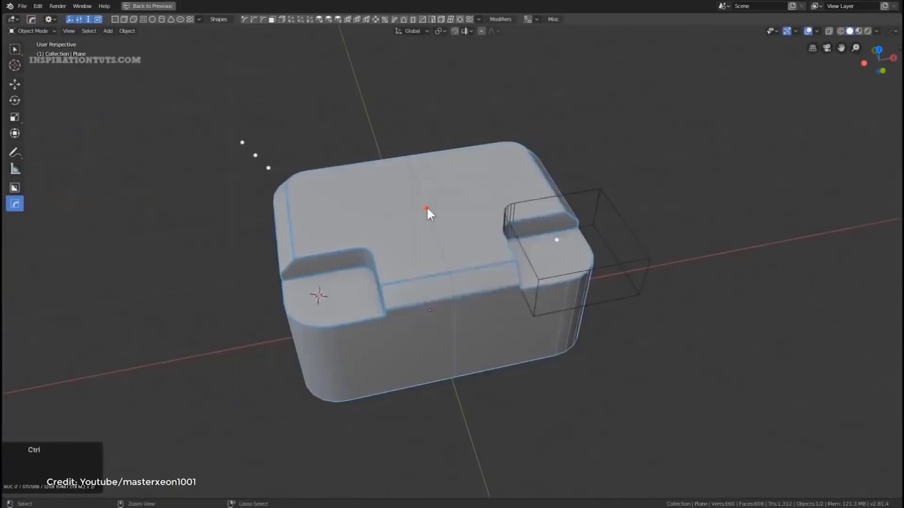
left_click(430, 212)
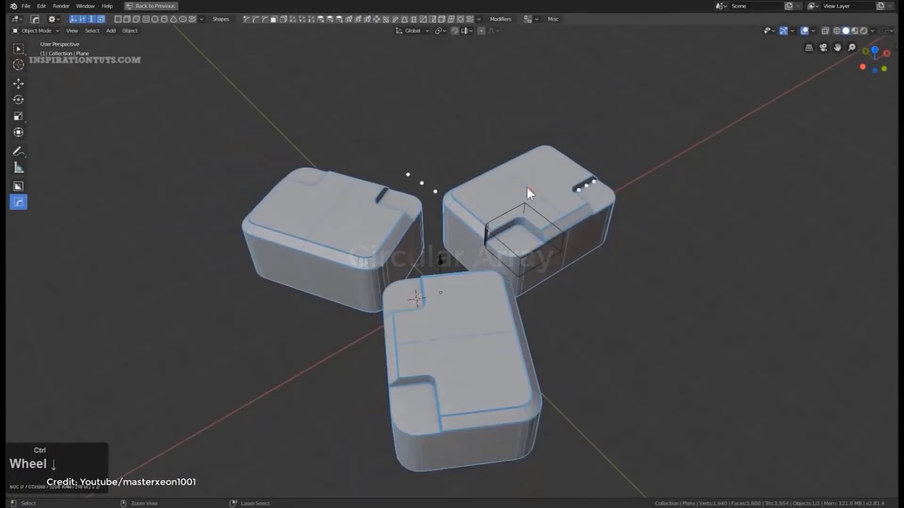
left_click_drag(585, 180, 598, 178, "ctrl")
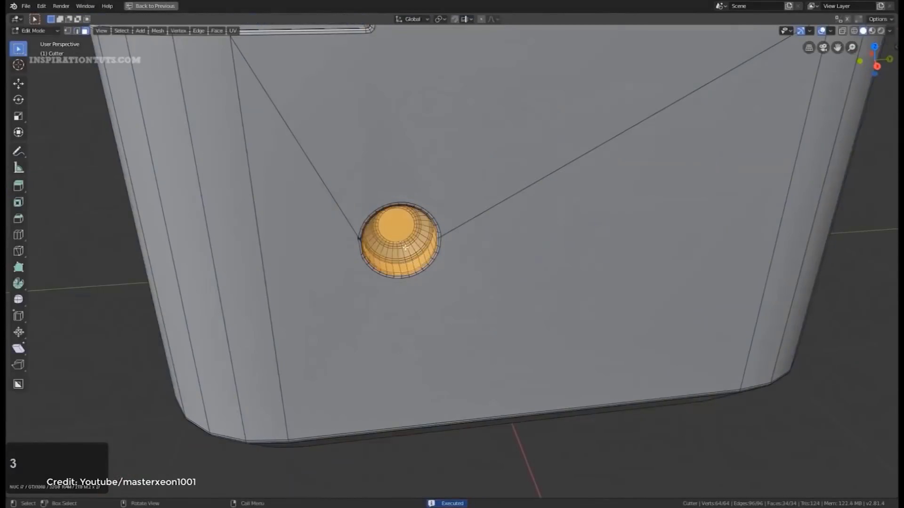
- Turn the cutter hole into a six-hole circular array from the Hard Ops menu
right_click(515, 241)
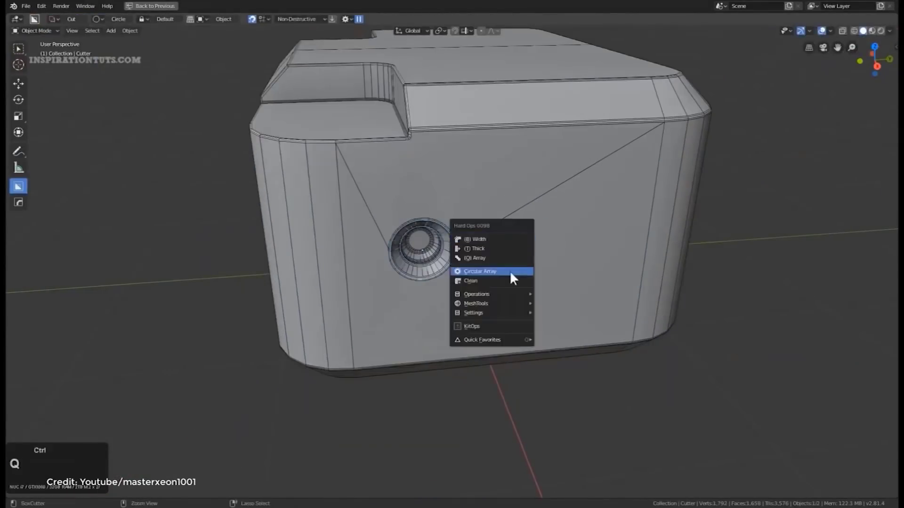
left_click(513, 276)
scroll(512, 285, "up", 1)
scroll(509, 280, "up", 2)
left_click(452, 239)
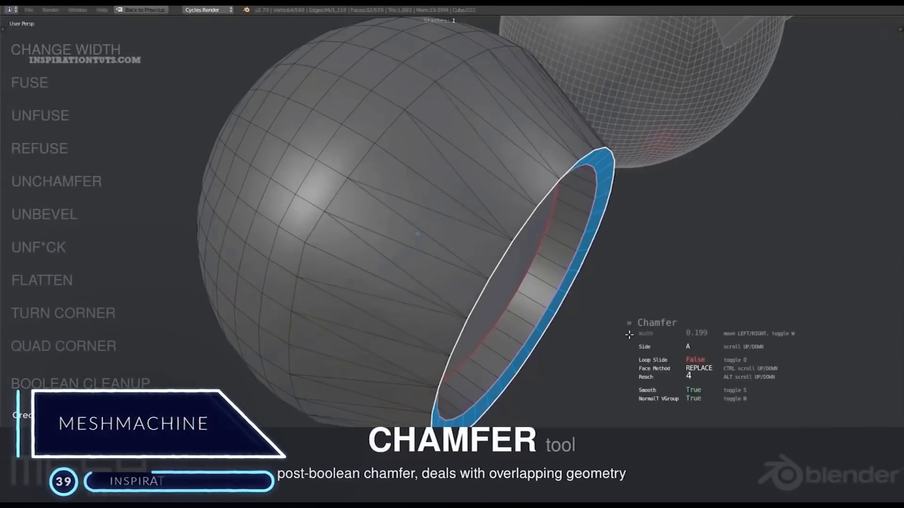